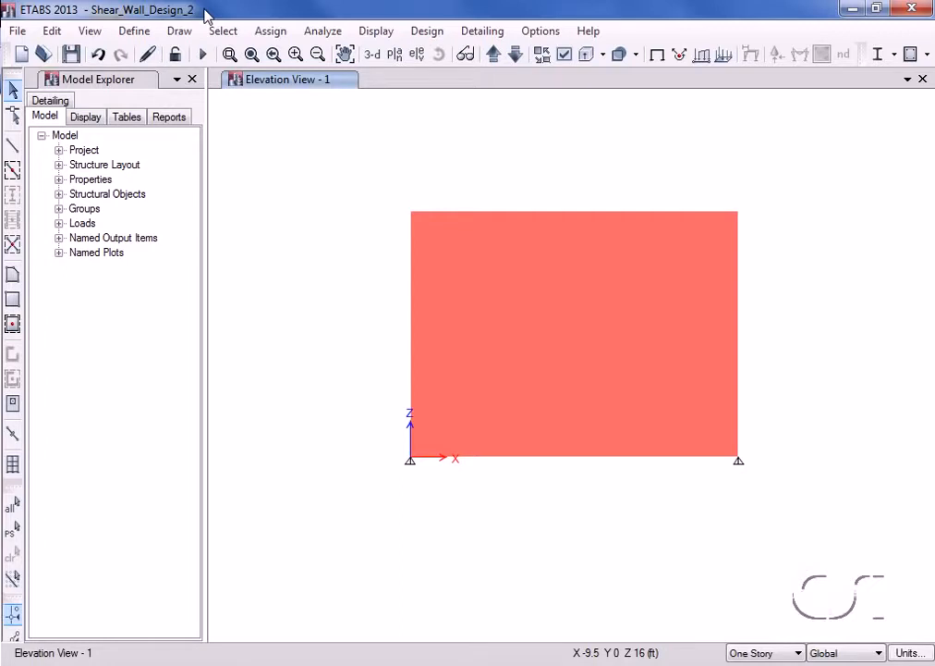
Step: Assign pier label P1 to the wall shell in the elevation view
{"action": "left_click", "coordinate": [585, 328]}
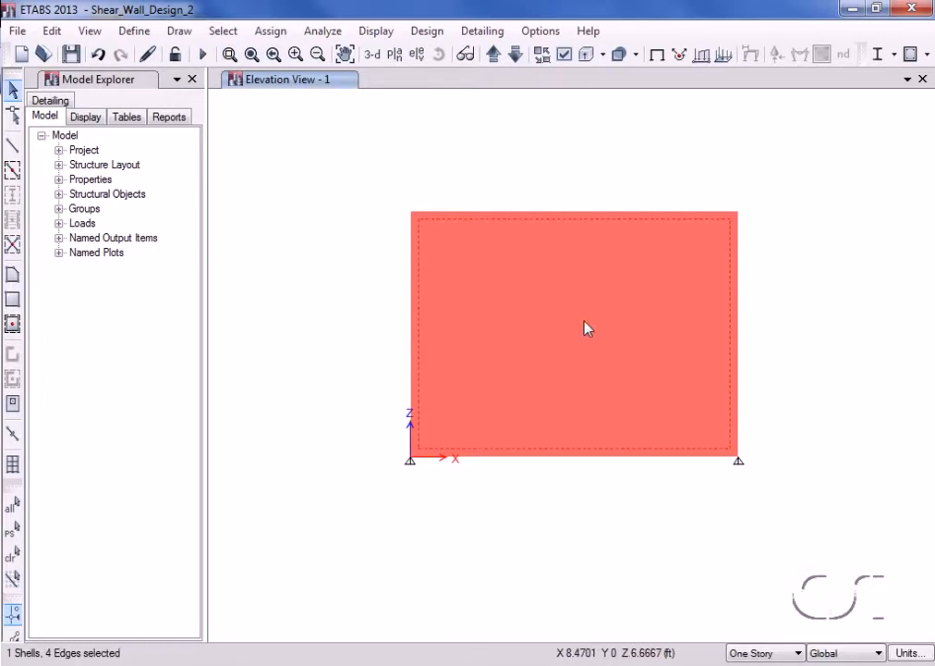
{"action": "left_click", "coordinate": [271, 31]}
{"action": "mouse_move", "coordinate": [292, 102]}
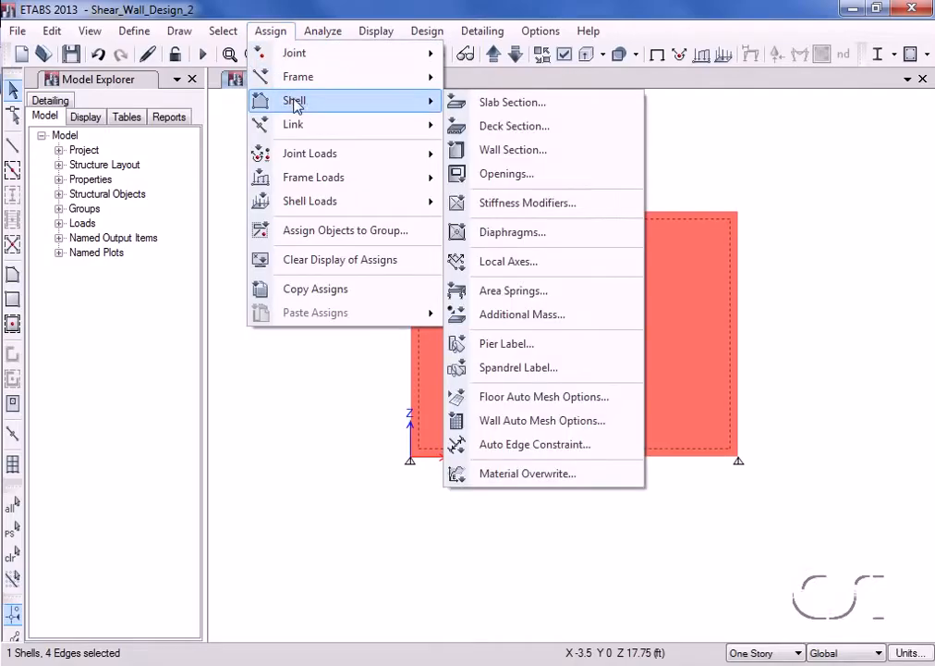
{"action": "left_click", "coordinate": [504, 343]}
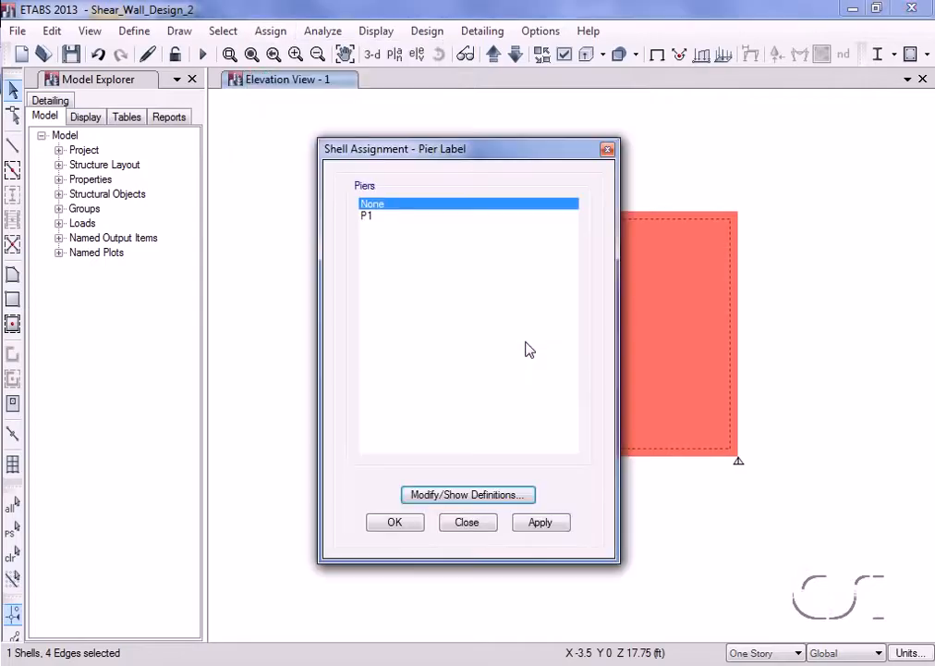
{"action": "left_click", "coordinate": [369, 215]}
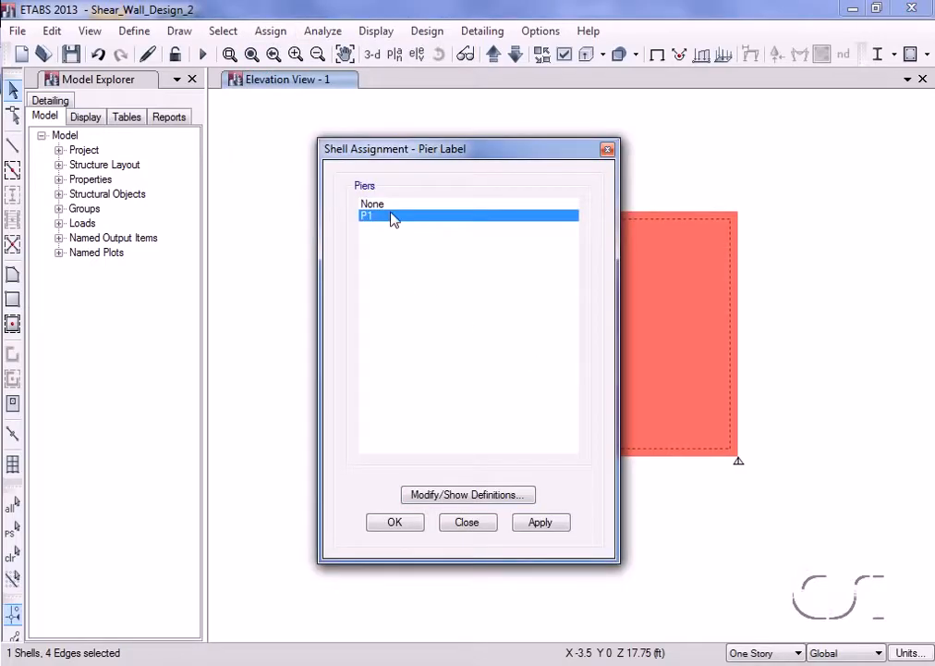
{"action": "left_click", "coordinate": [545, 523]}
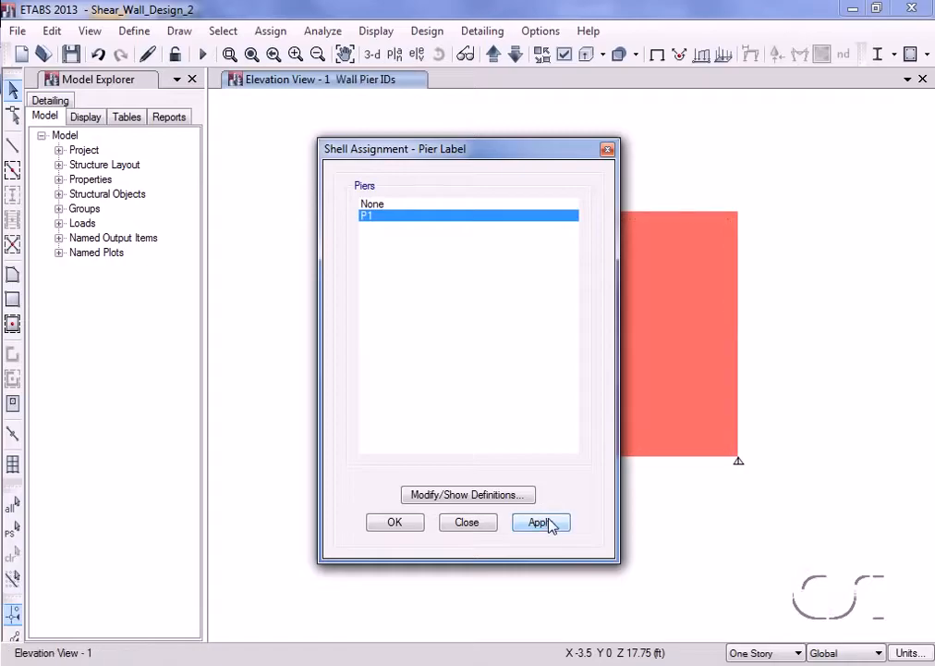
{"action": "left_click", "coordinate": [478, 524]}
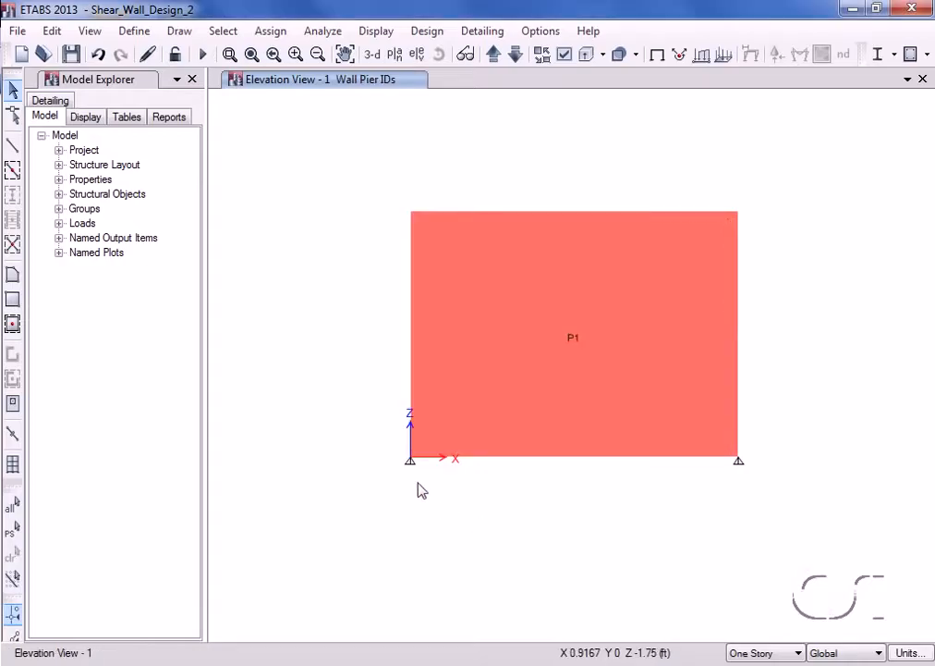
Step: Run the analysis and assign the Simplified C & T Design pier section to the wall
{"action": "left_click", "coordinate": [203, 57]}
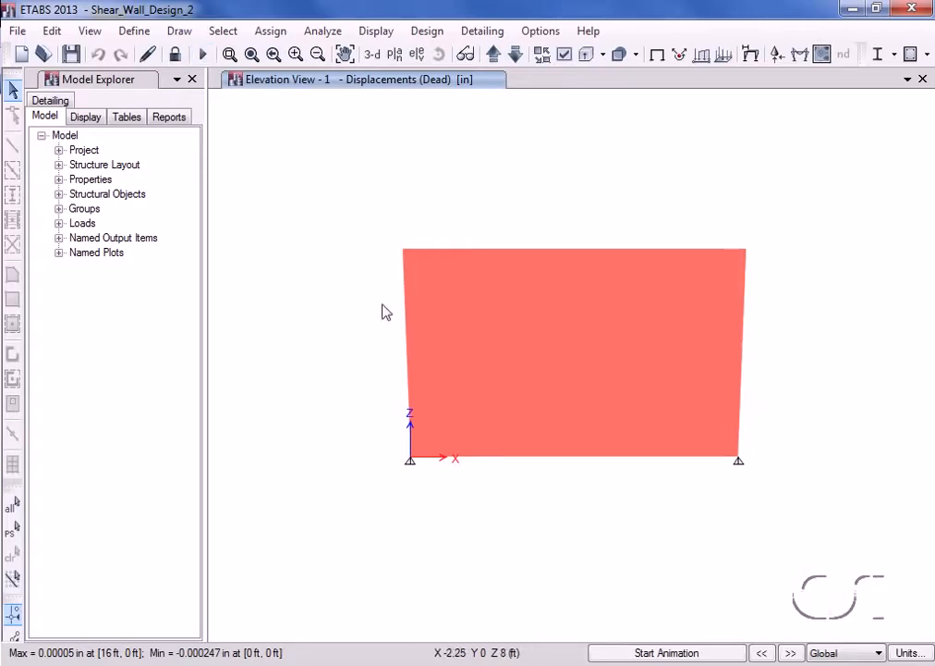
{"action": "left_click", "coordinate": [511, 336]}
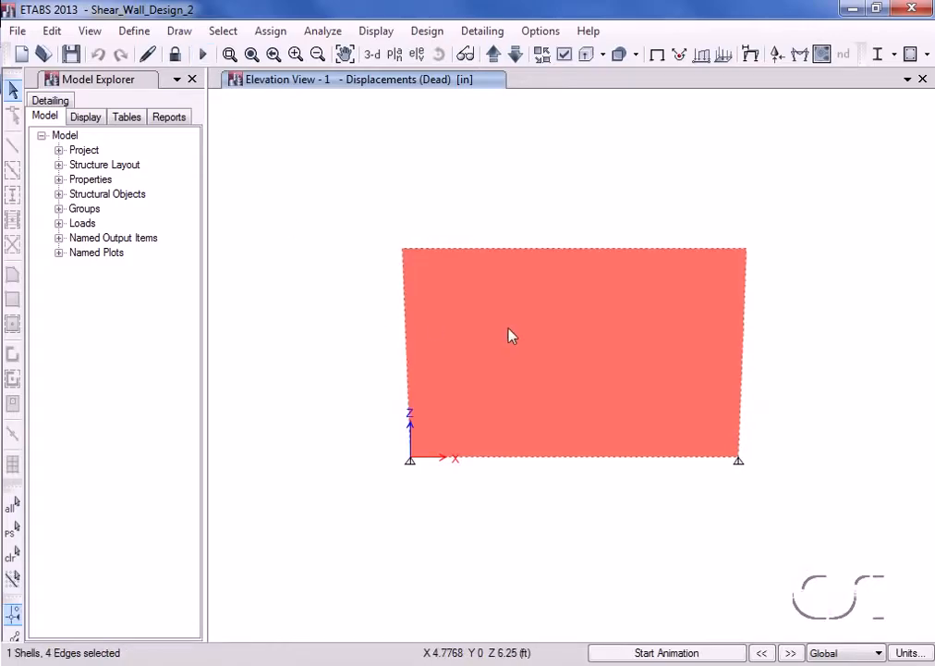
{"action": "left_click", "coordinate": [428, 31]}
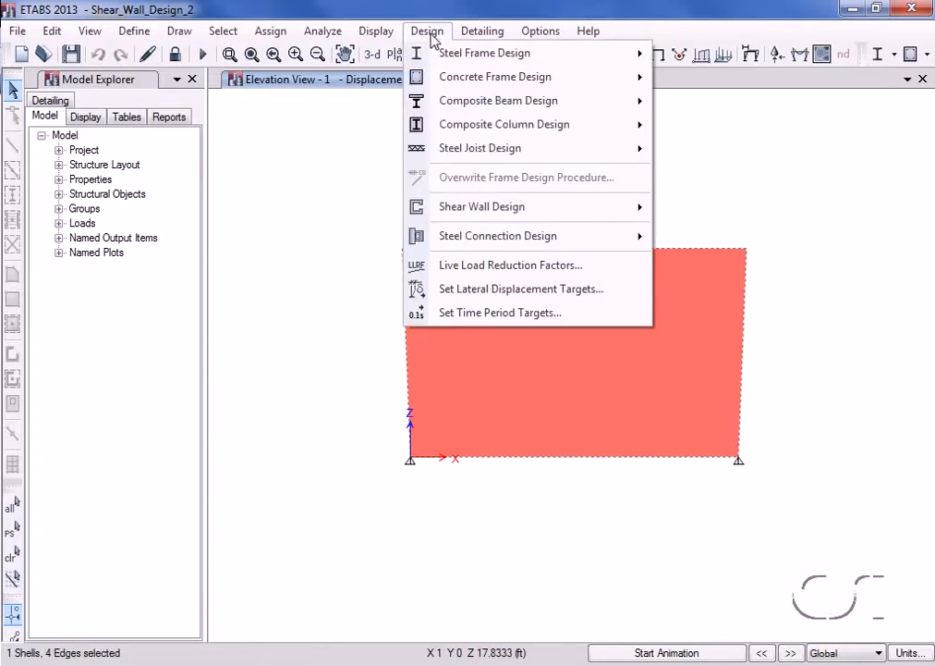
{"action": "mouse_move", "coordinate": [472, 211]}
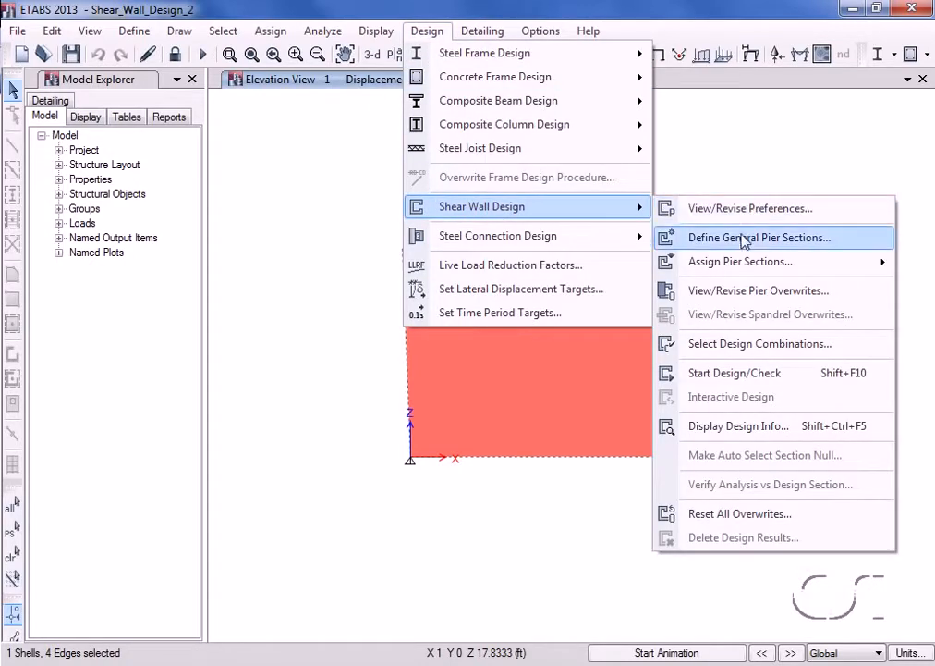
{"action": "mouse_move", "coordinate": [728, 266]}
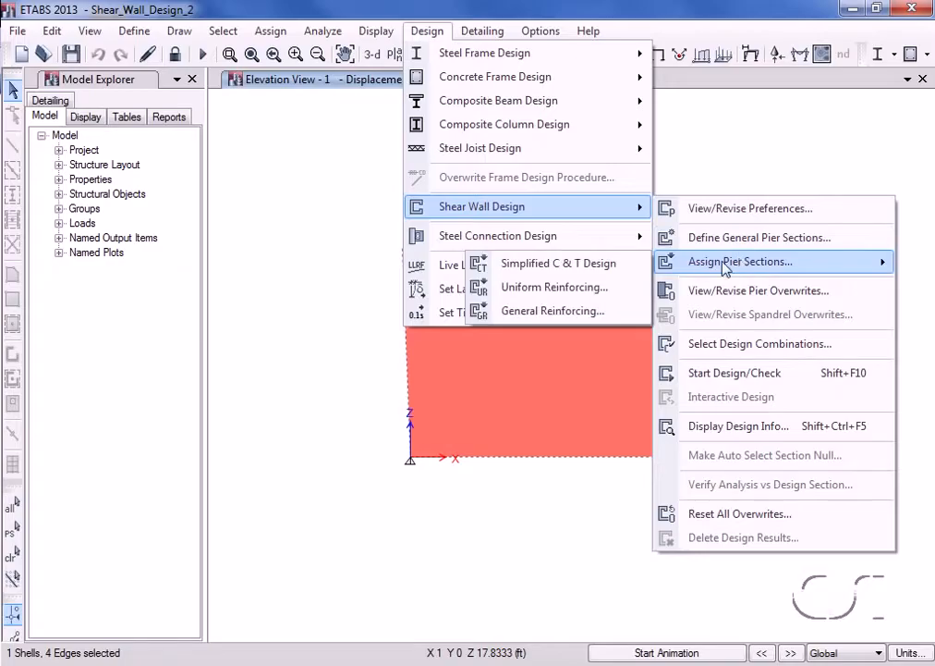
{"action": "left_click", "coordinate": [592, 264]}
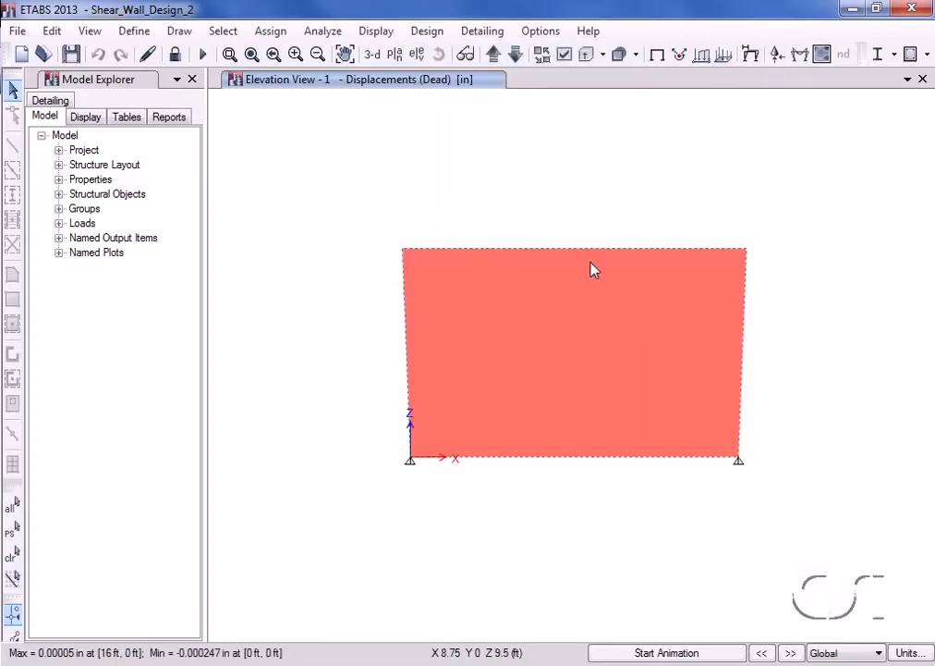
Step: Review the wall's pier design overwrites for the simplified T and C section and accept them unchanged
{"action": "left_click", "coordinate": [431, 32]}
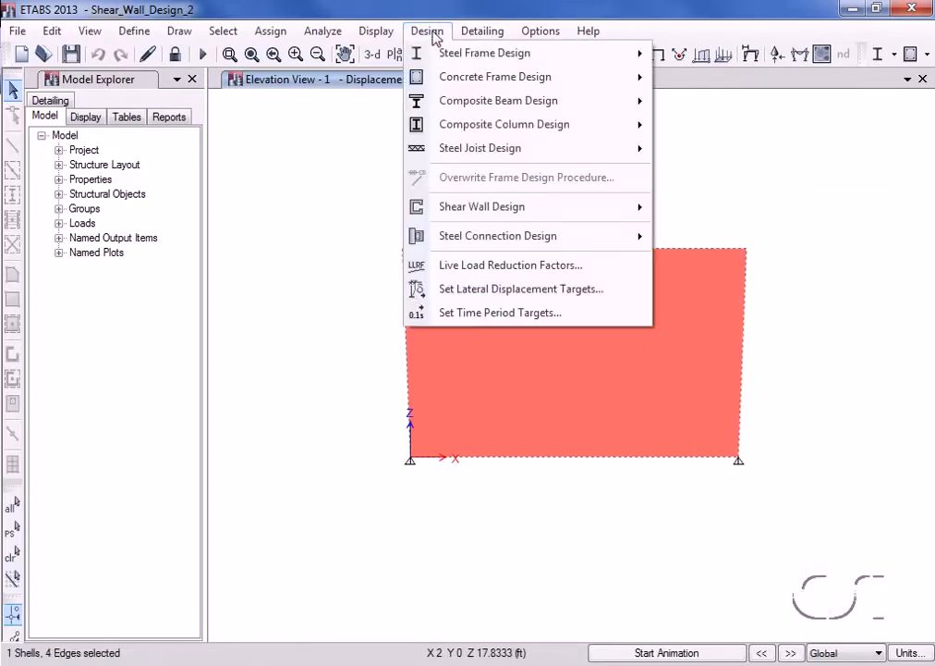
{"action": "mouse_move", "coordinate": [536, 210]}
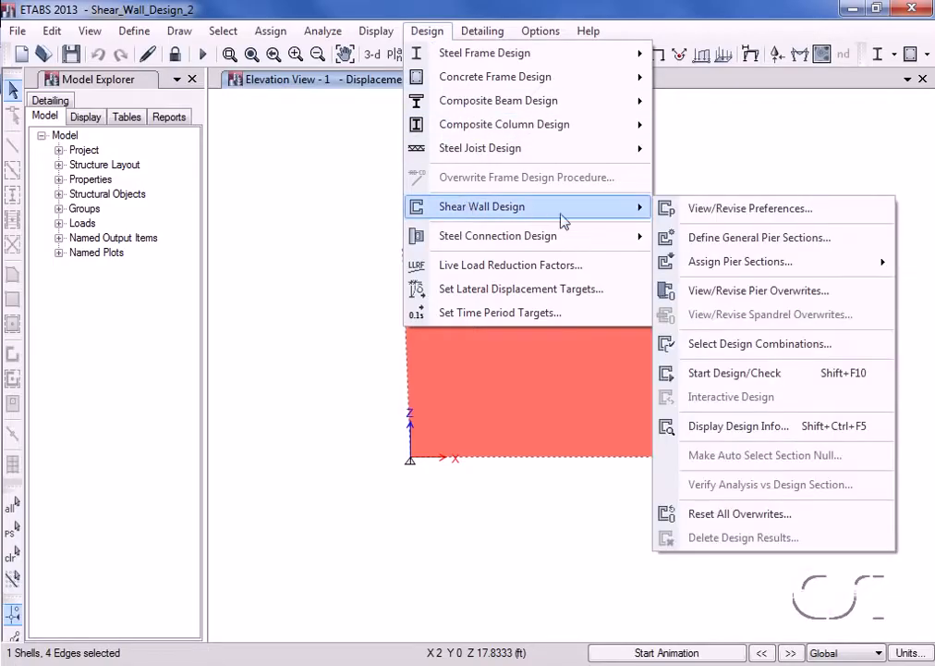
{"action": "left_click", "coordinate": [787, 292]}
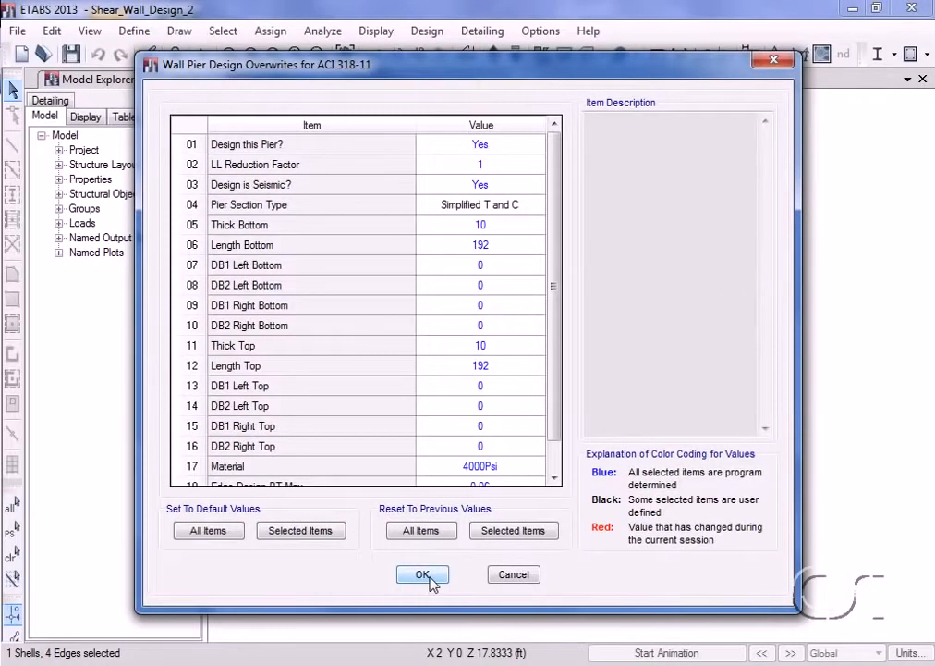
{"action": "left_click", "coordinate": [425, 575]}
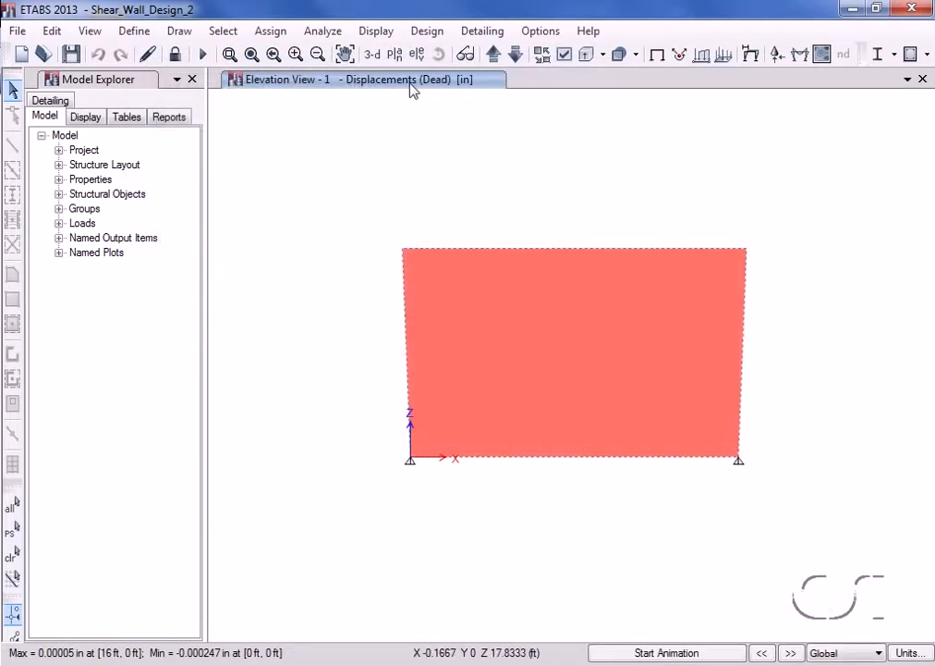
Step: Run the shear wall design for the simplified pier section and review the wall's design details report
{"action": "left_click", "coordinate": [427, 33]}
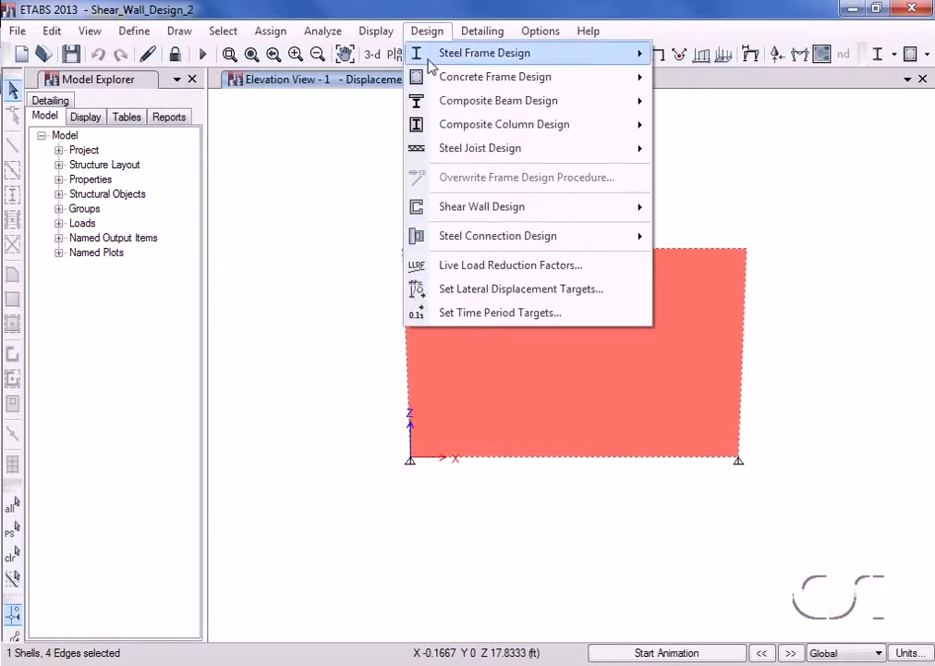
{"action": "mouse_move", "coordinate": [447, 205]}
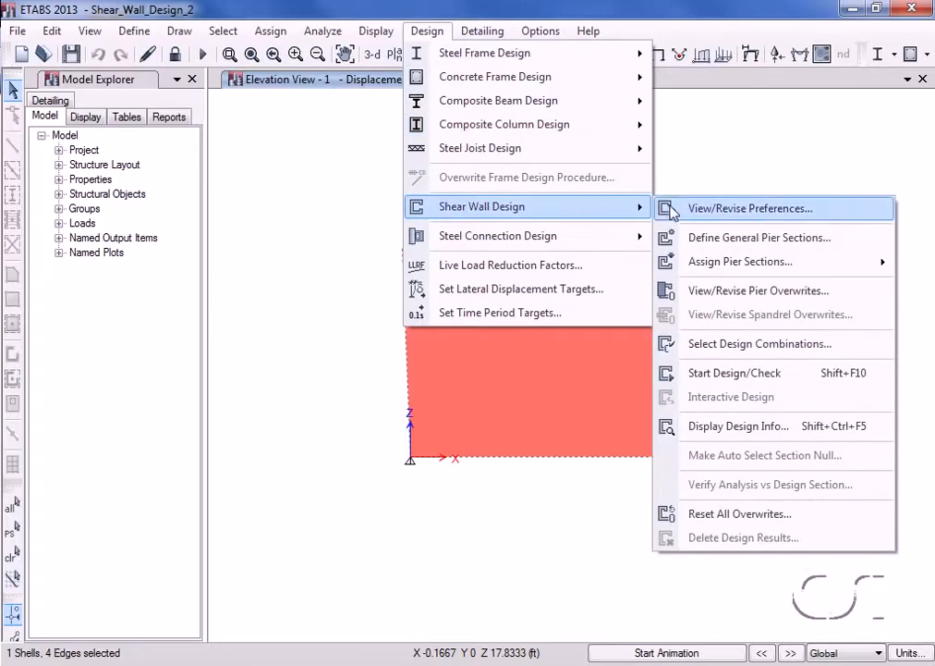
{"action": "left_click", "coordinate": [793, 374]}
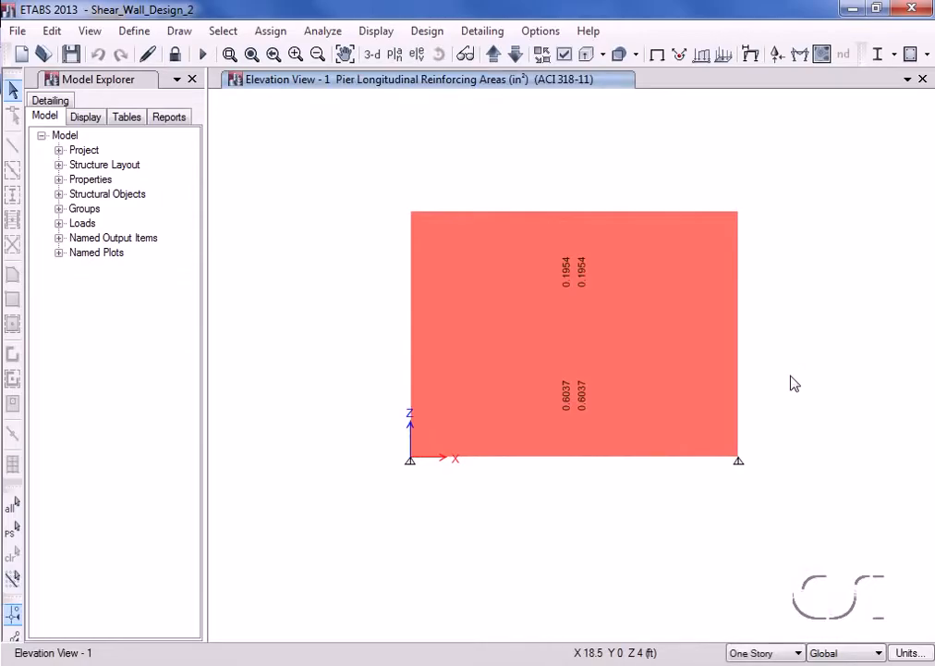
{"action": "right_click", "coordinate": [596, 317]}
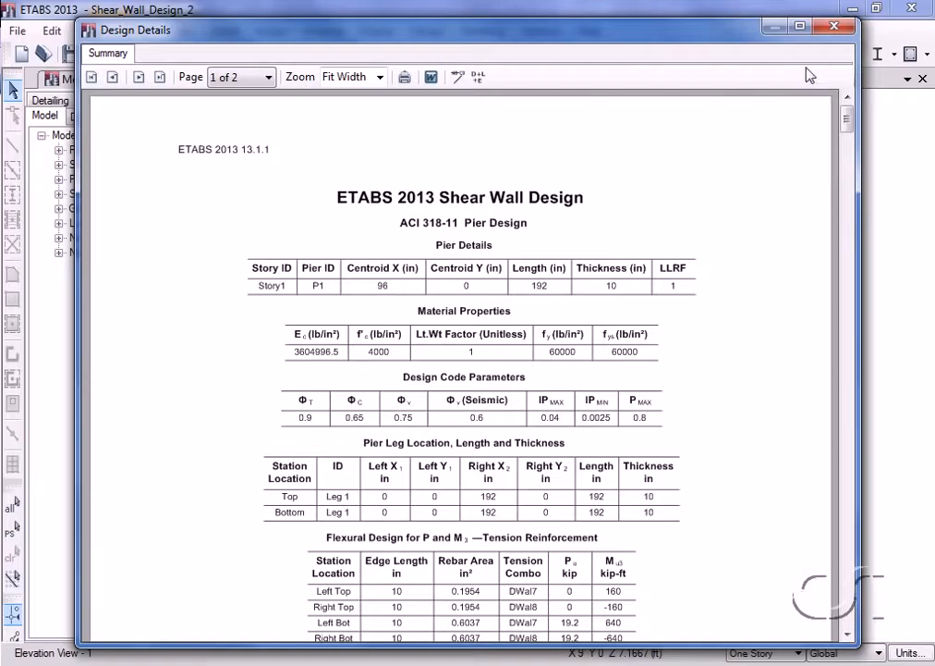
{"action": "left_click", "coordinate": [836, 27]}
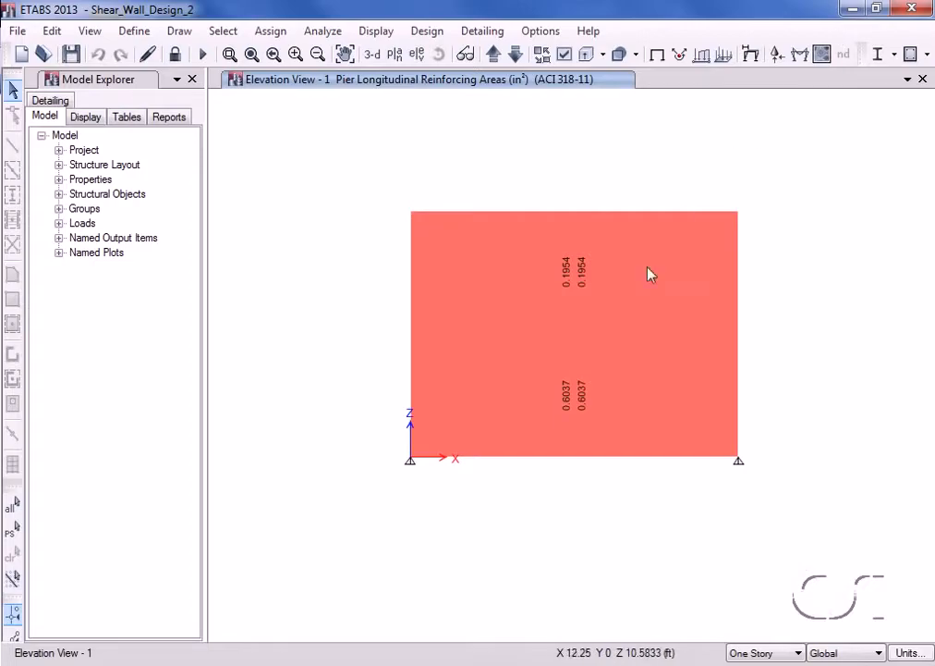
Step: Assign uniform reinforcing to the wall pier: #7 distributed bars at 12 in, 1 in clear cover, #9 end bars, 4000Psi material, reinforcement to be checked
{"action": "left_click", "coordinate": [594, 350]}
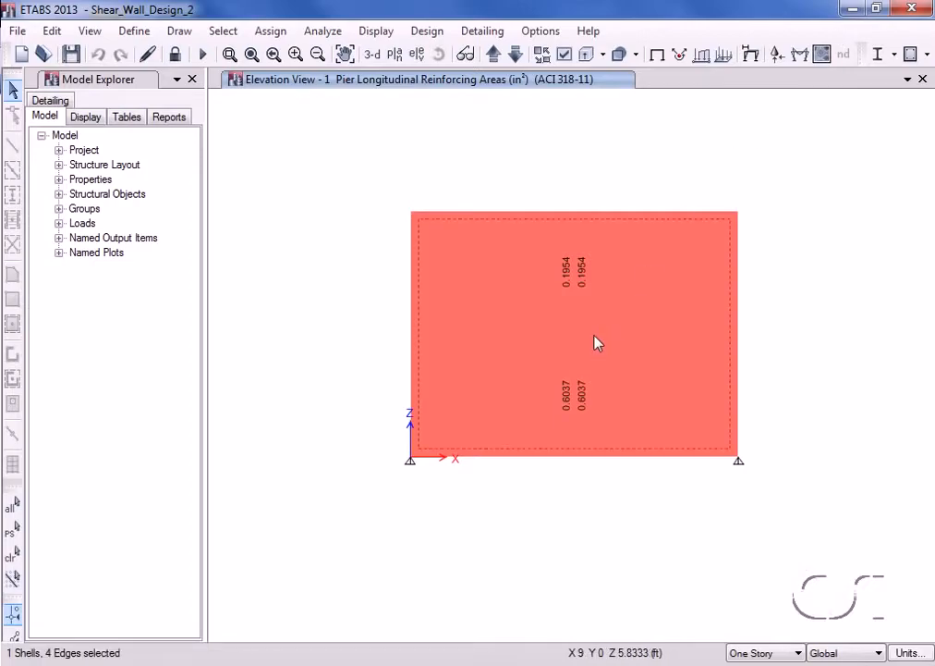
{"action": "left_click", "coordinate": [431, 33]}
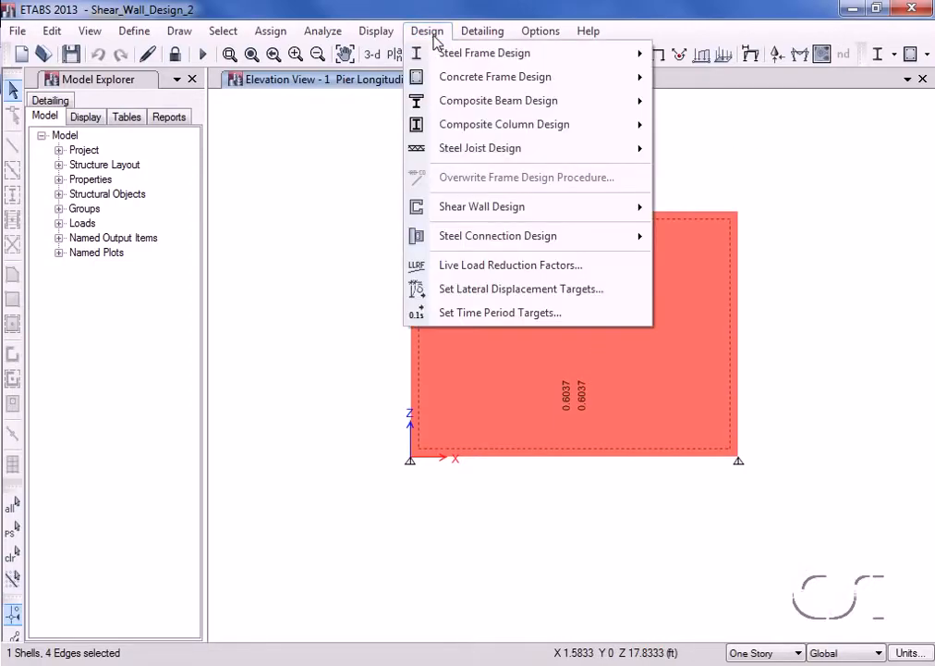
{"action": "mouse_move", "coordinate": [451, 211]}
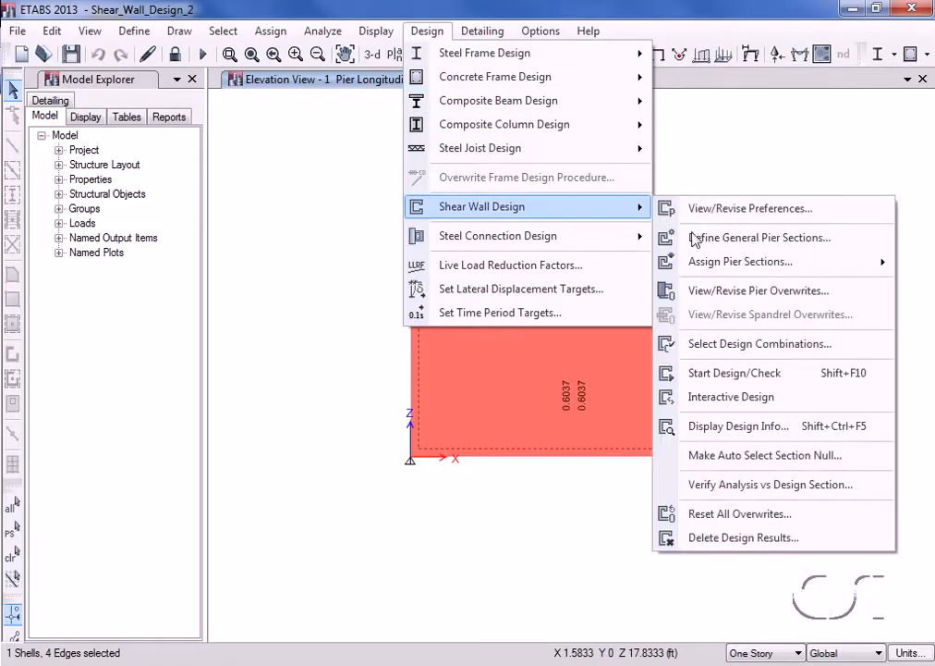
{"action": "mouse_move", "coordinate": [693, 263]}
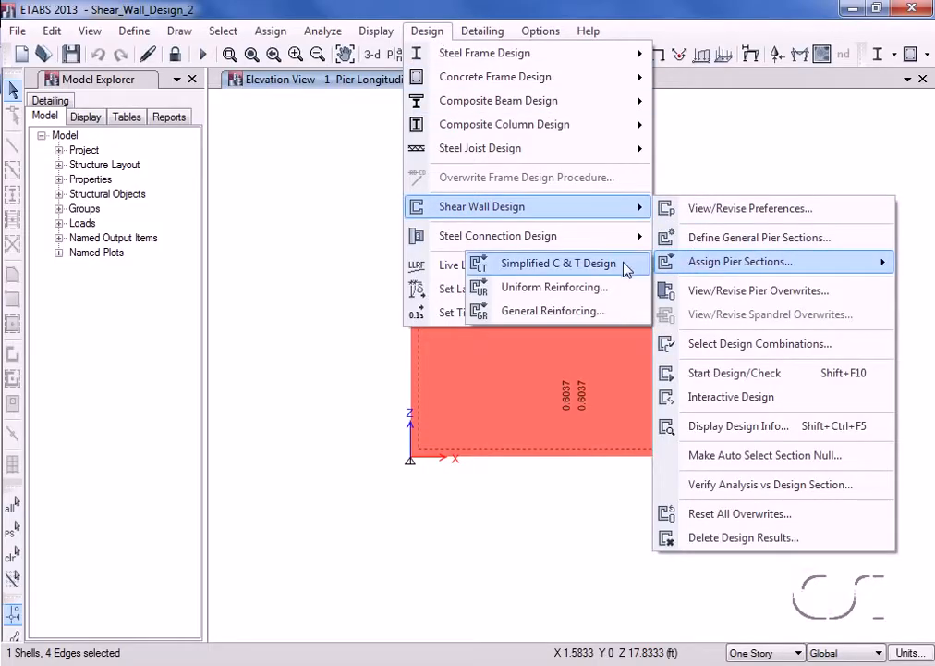
{"action": "left_click", "coordinate": [581, 293]}
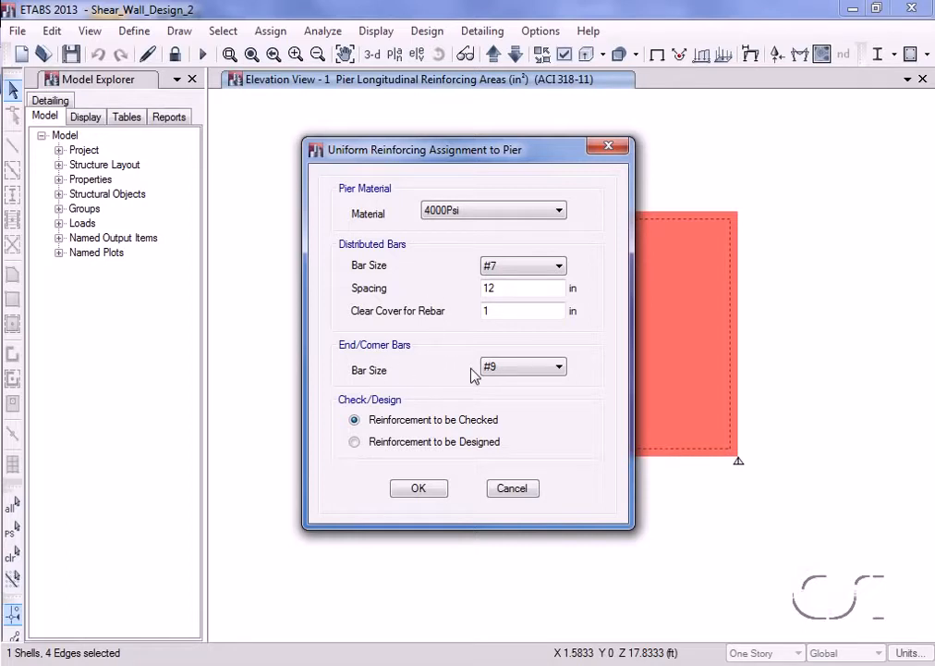
{"action": "left_click", "coordinate": [396, 447]}
{"action": "left_click", "coordinate": [354, 420]}
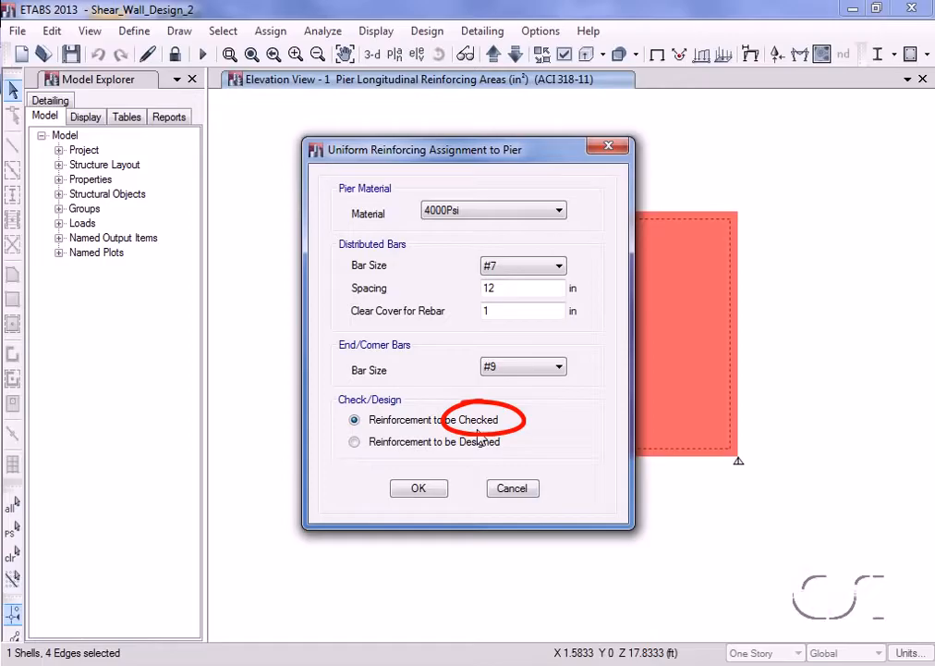
{"action": "left_click", "coordinate": [422, 490]}
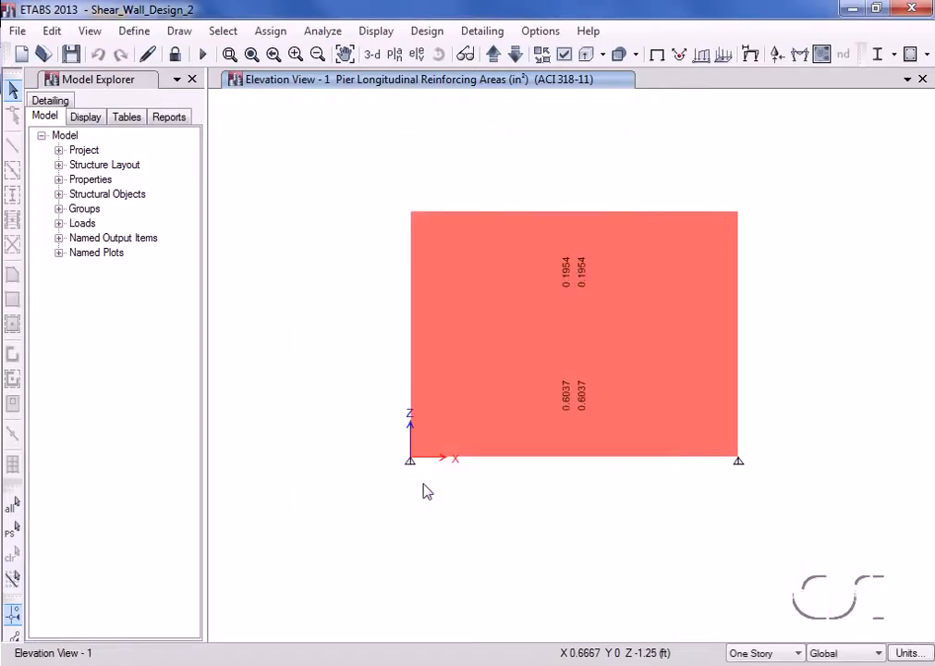
Step: Review the wall's pier design overwrites for the uniform reinforcing section and accept them unchanged
{"action": "left_click", "coordinate": [490, 354]}
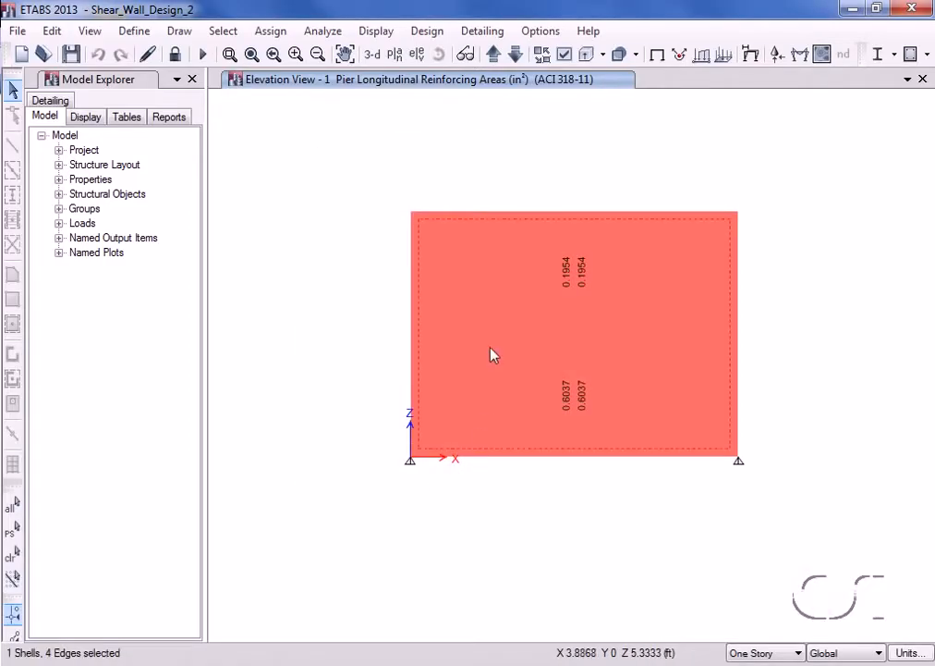
{"action": "left_click", "coordinate": [427, 30]}
{"action": "mouse_move", "coordinate": [471, 217]}
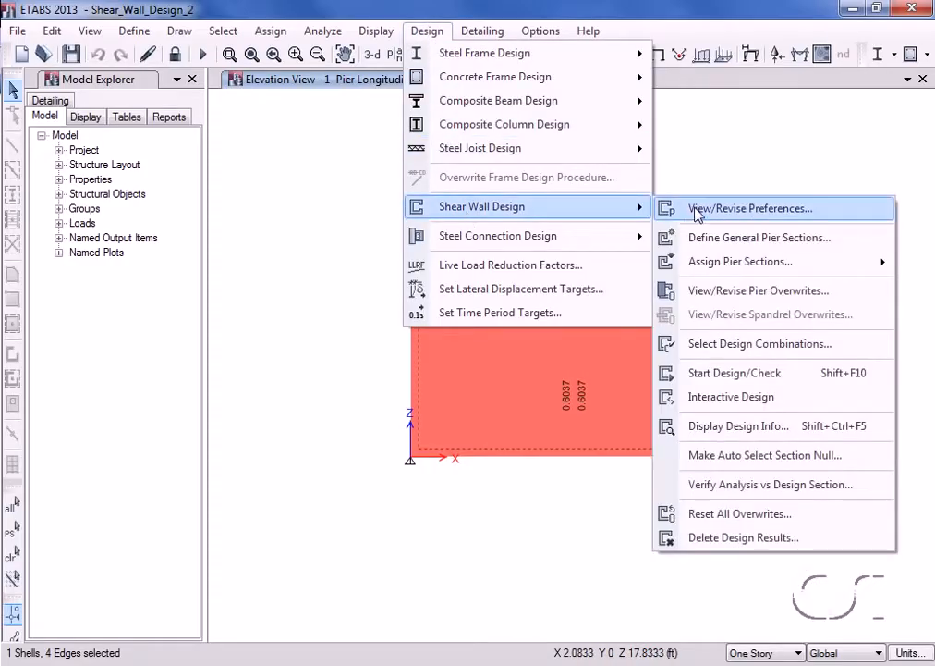
{"action": "left_click", "coordinate": [793, 292]}
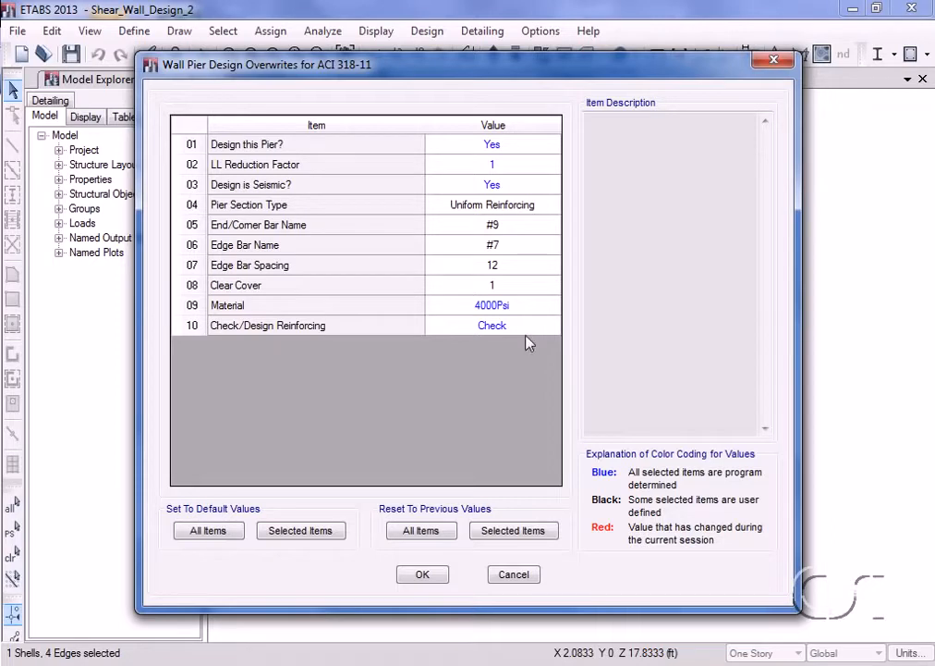
{"action": "left_click", "coordinate": [423, 575]}
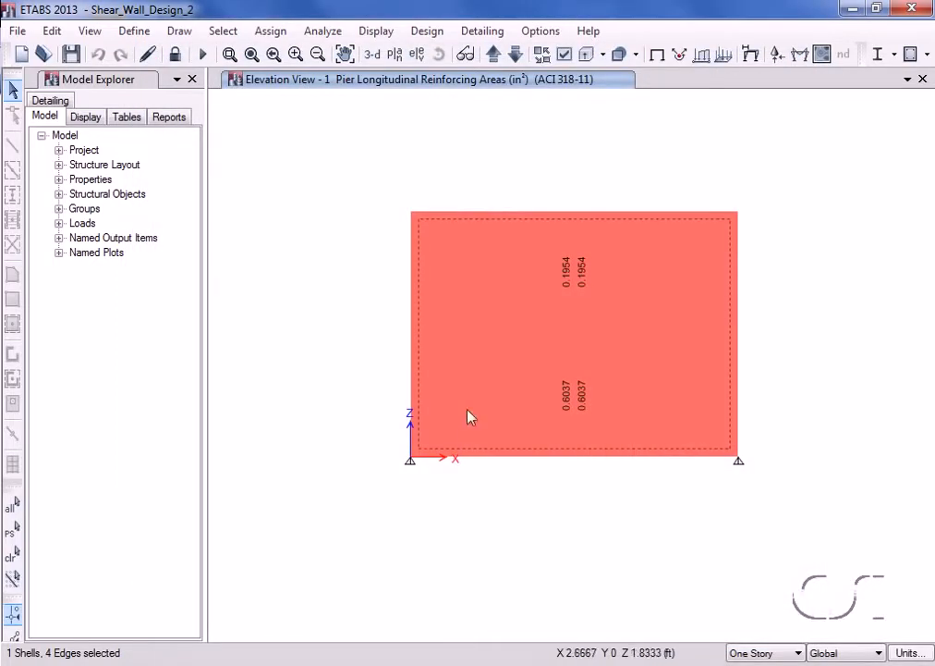
Step: Run the shear wall design check on the pier with uniform reinforcing
{"action": "left_click", "coordinate": [418, 35]}
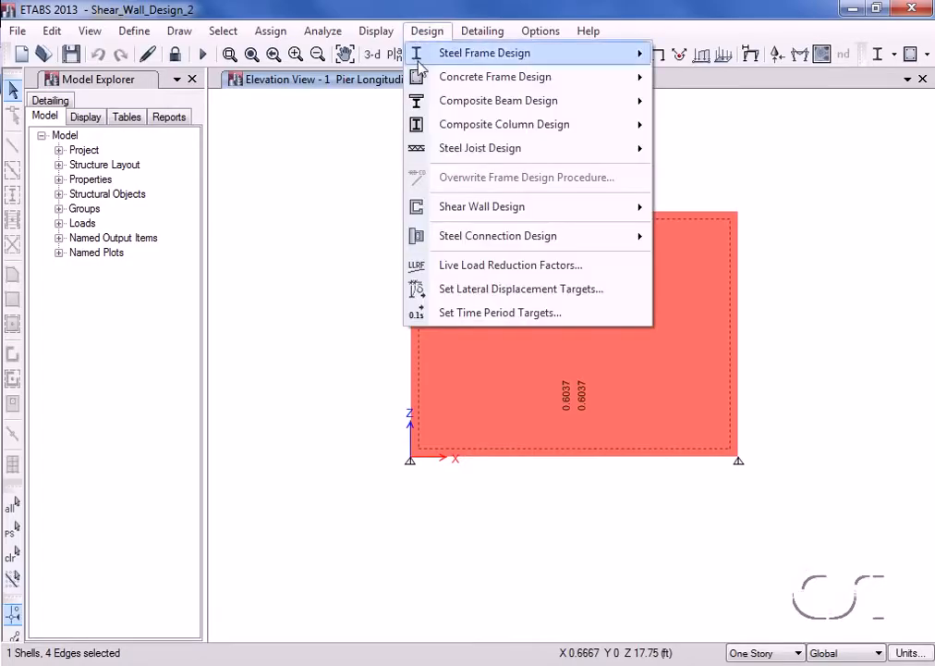
{"action": "mouse_move", "coordinate": [590, 213]}
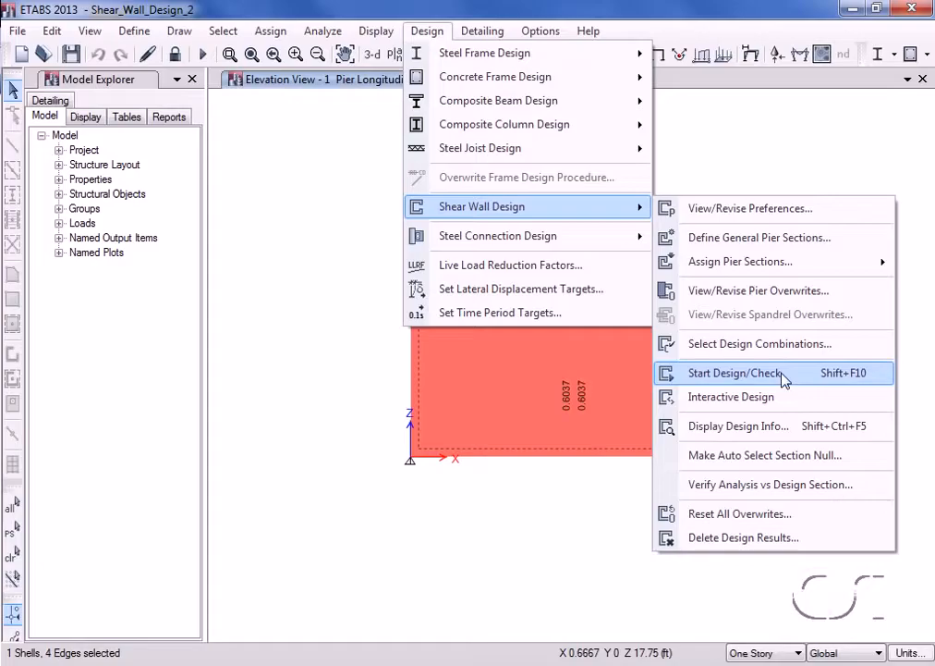
{"action": "left_click", "coordinate": [739, 372]}
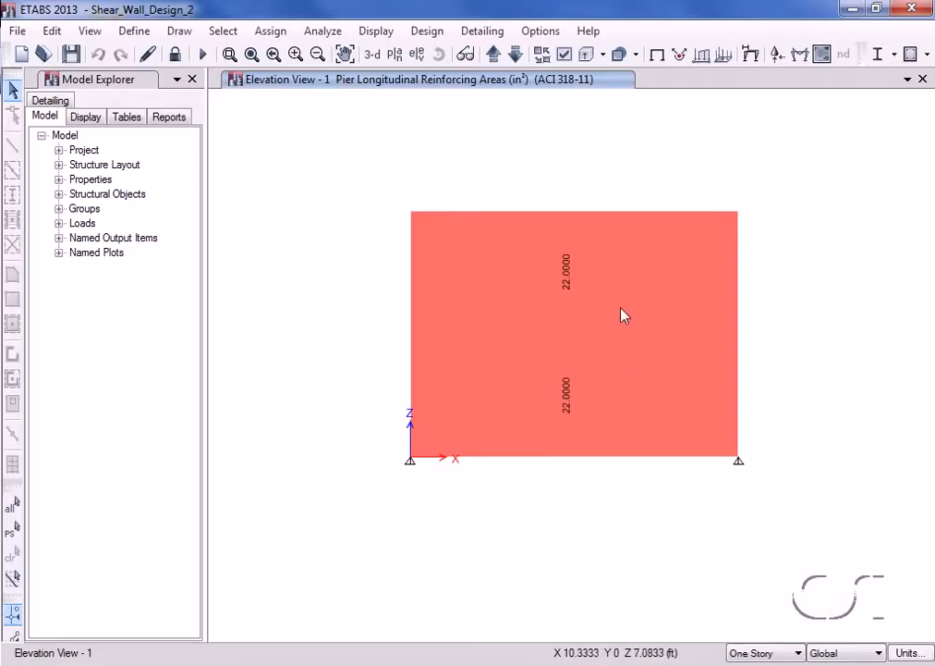
Step: Review the wall's design details report for the uniform reinforcing check, through to the shear design and boundary element tables
{"action": "right_click", "coordinate": [590, 328]}
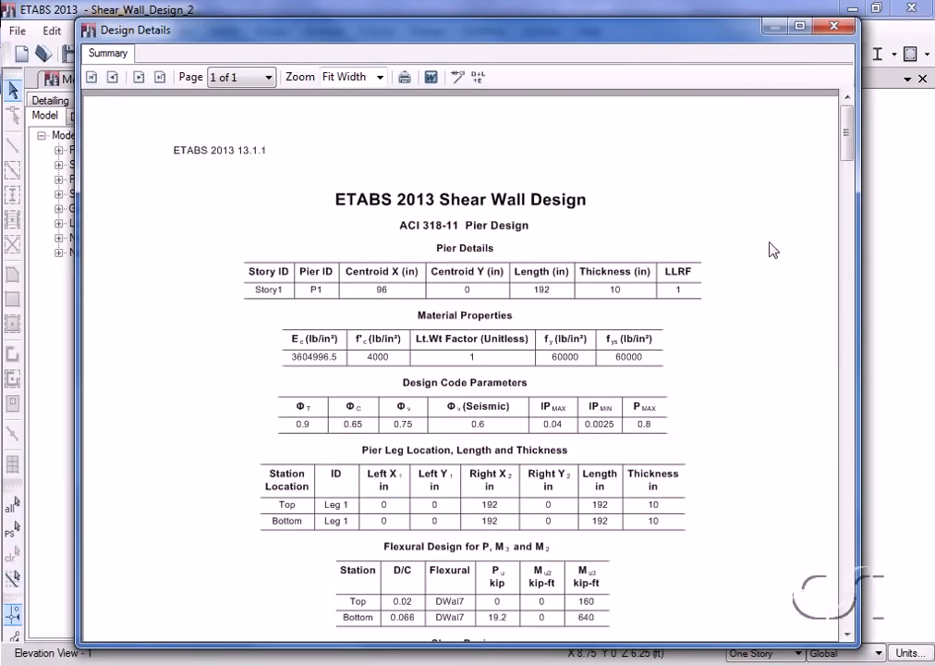
{"action": "left_click_drag", "start_coordinate": [849, 143], "coordinate": [830, 578]}
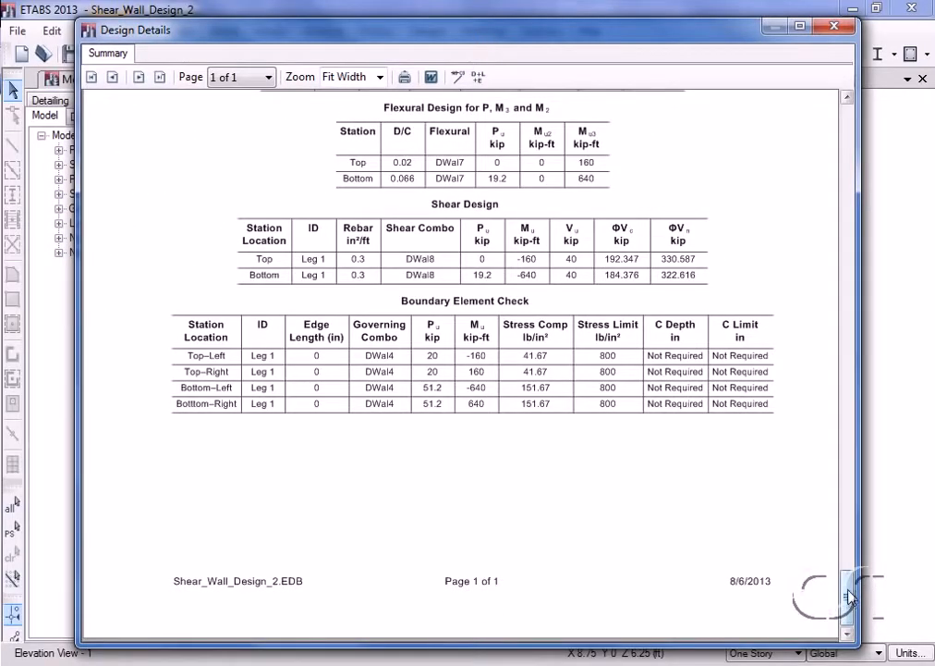
{"action": "left_click", "coordinate": [836, 25]}
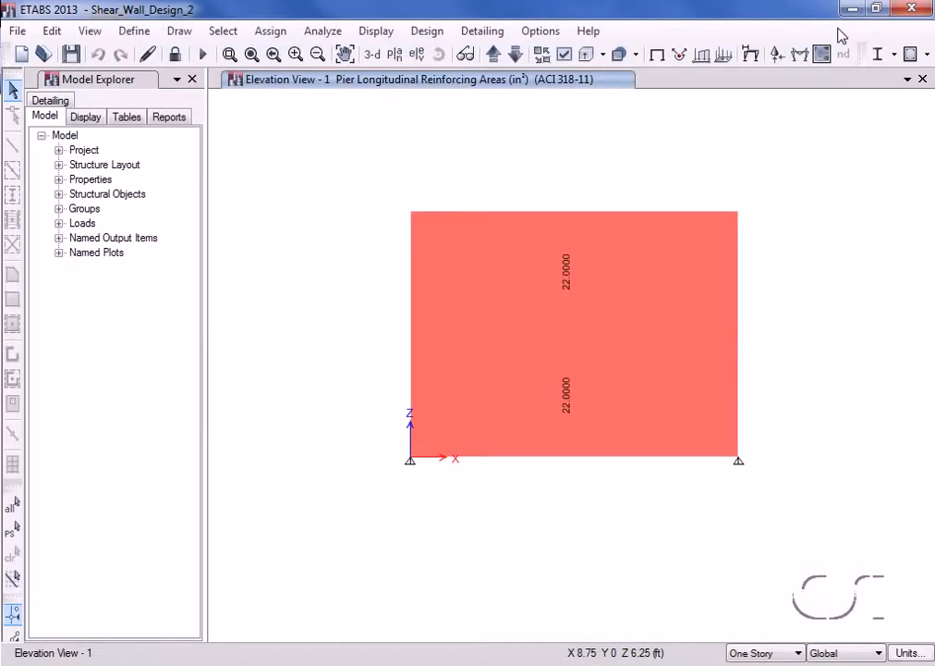
Step: Display the Pier D/C Ratios design output on the wall elevation
{"action": "left_click", "coordinate": [427, 31]}
{"action": "mouse_move", "coordinate": [440, 211]}
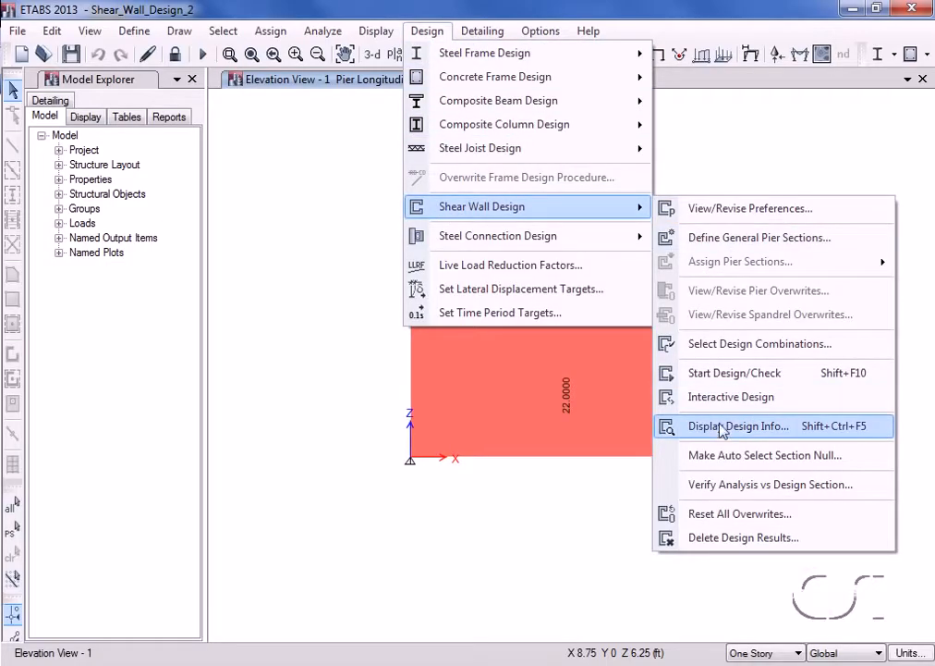
{"action": "left_click", "coordinate": [750, 428]}
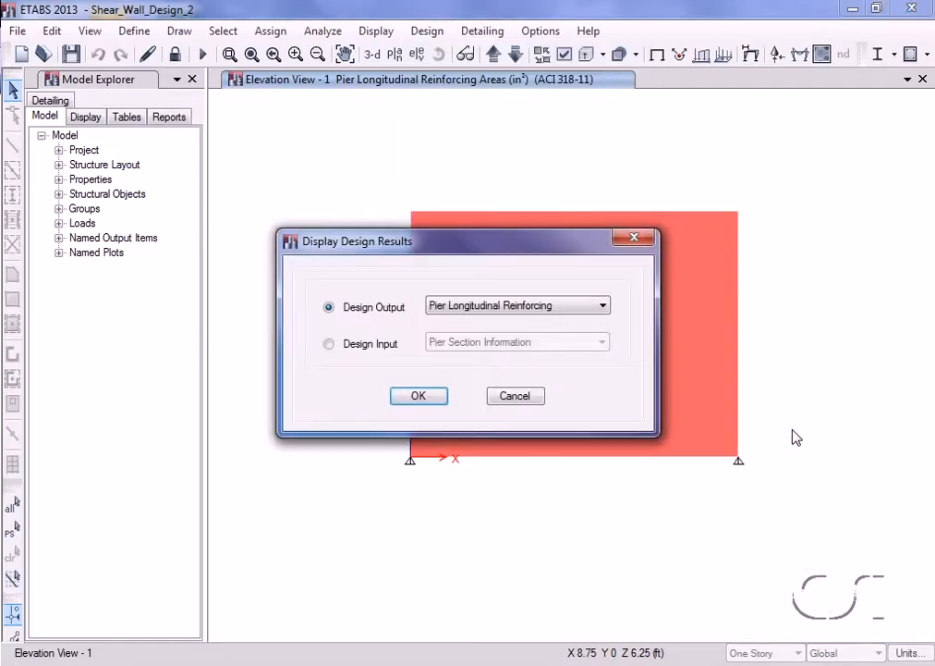
{"action": "left_click", "coordinate": [542, 306]}
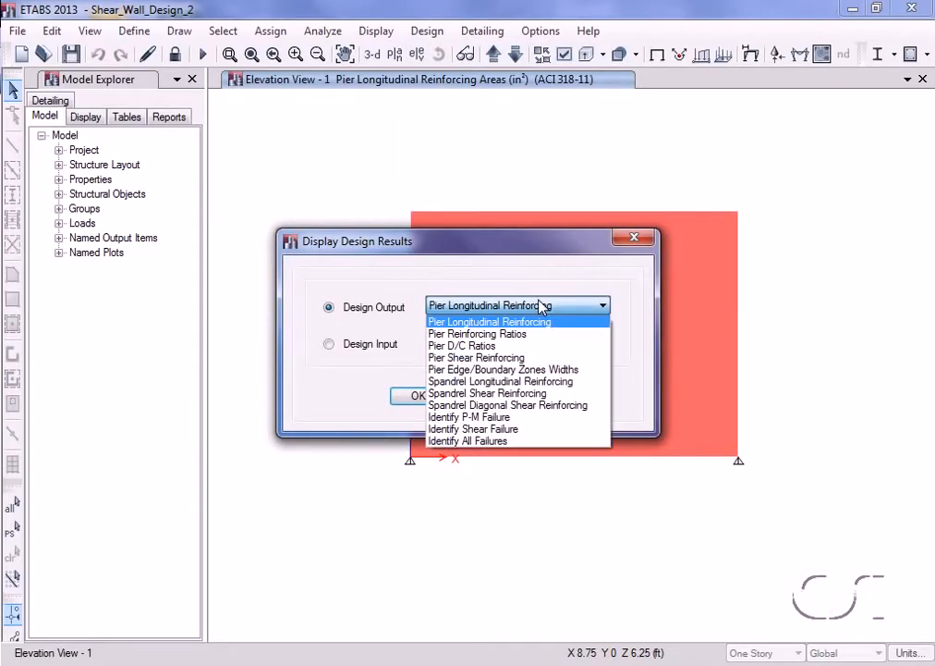
{"action": "left_click", "coordinate": [486, 347]}
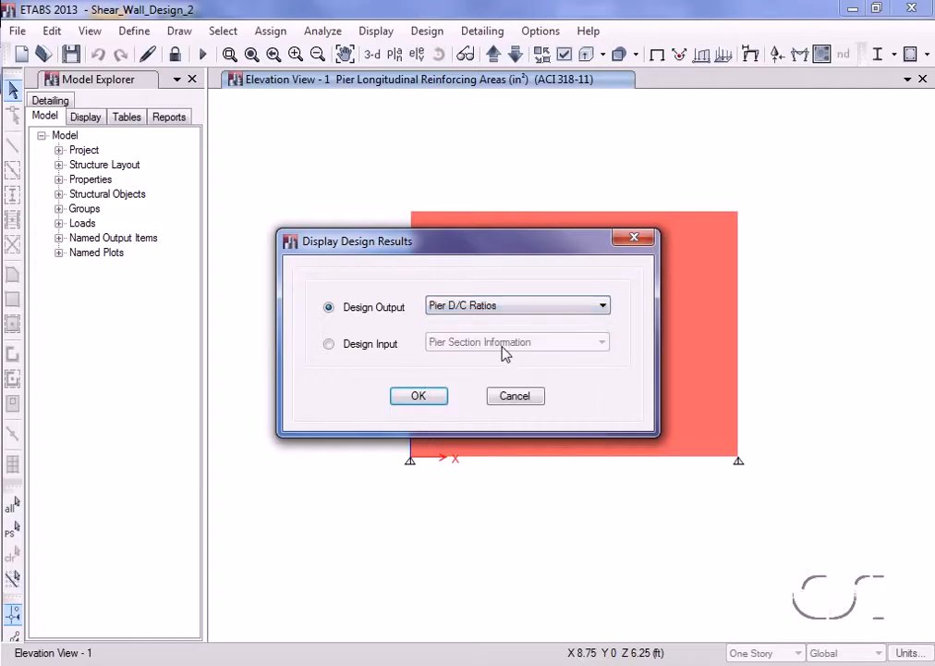
{"action": "left_click", "coordinate": [420, 396]}
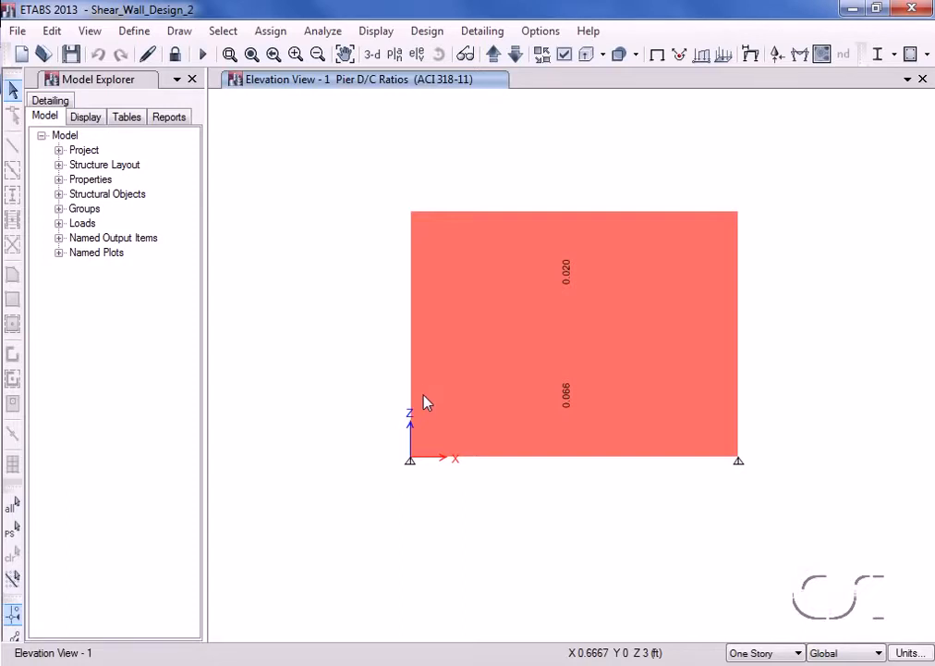
Step: Add a general pier section Pier1 in 4000Psi, starting from existing wall pier P1 at Story1, and open it in Section Designer
{"action": "left_click", "coordinate": [435, 33]}
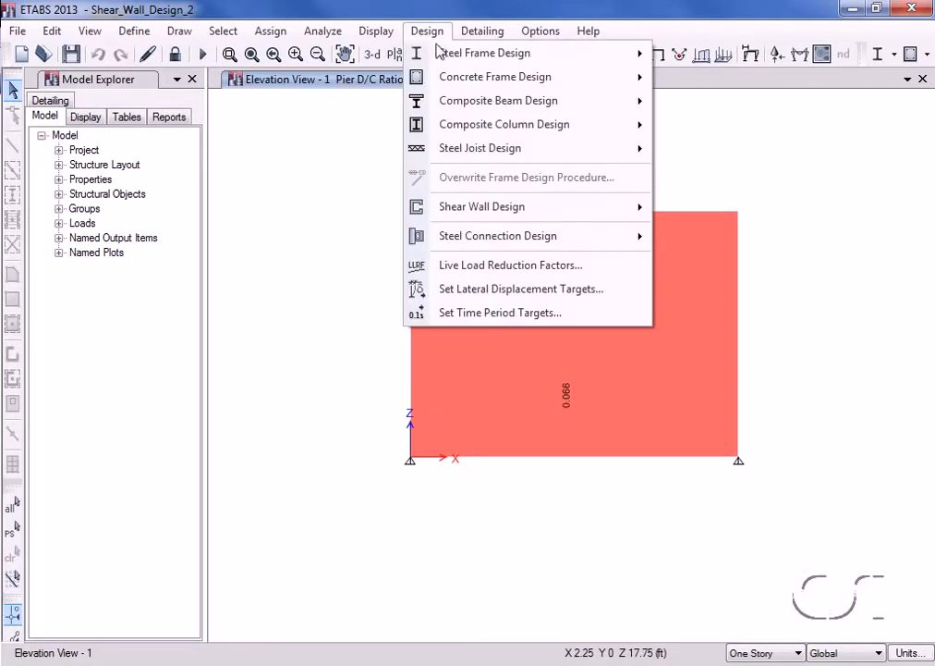
{"action": "mouse_move", "coordinate": [476, 207]}
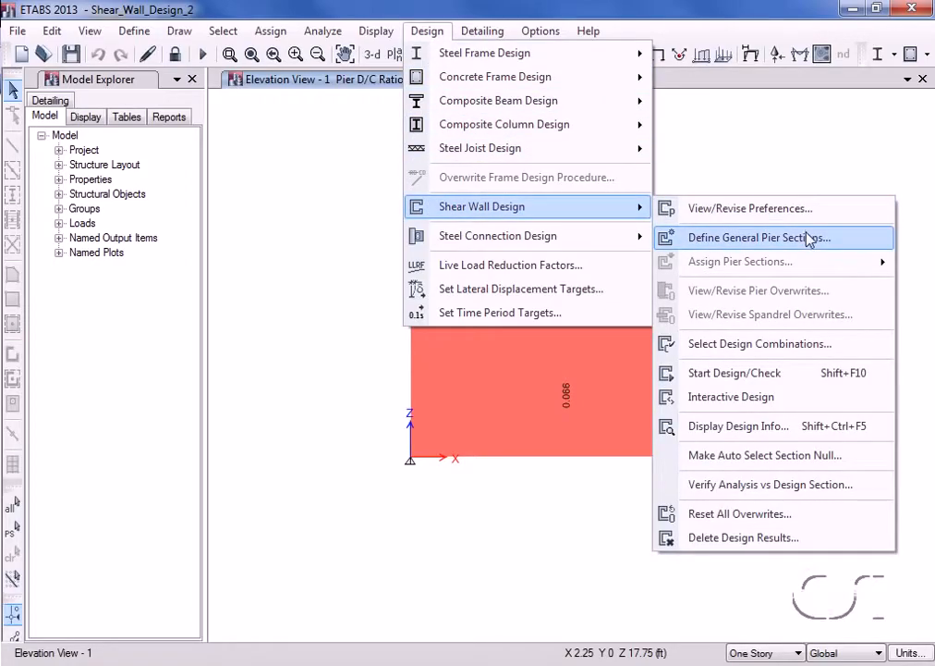
{"action": "left_click", "coordinate": [758, 246]}
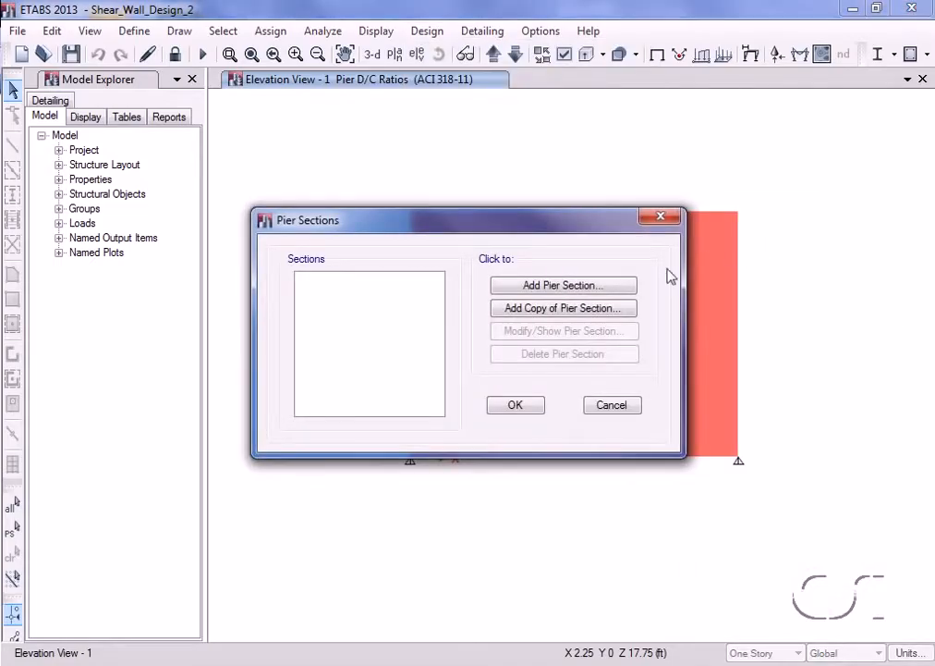
{"action": "left_click", "coordinate": [589, 286]}
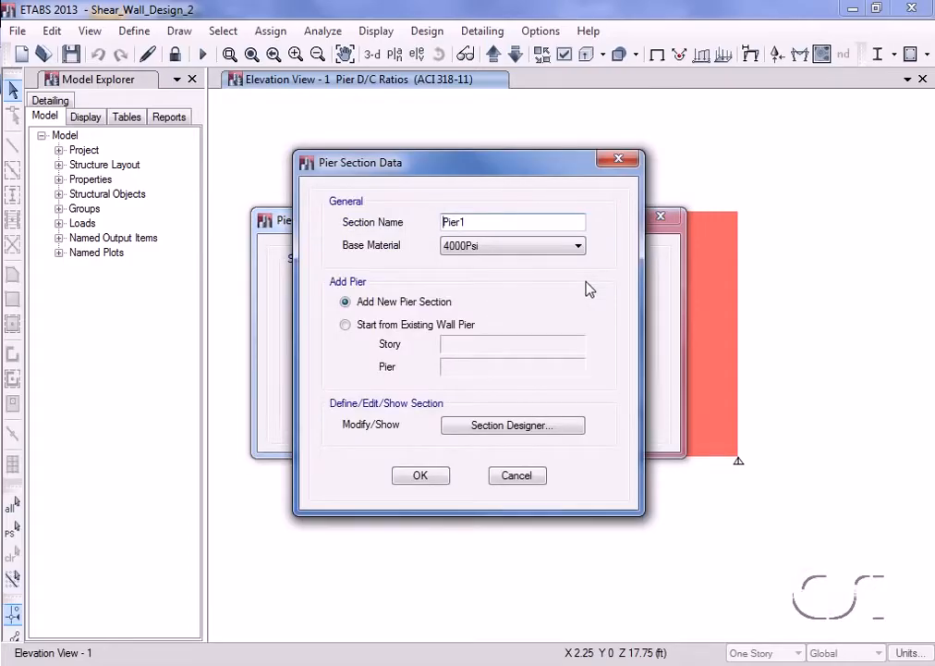
{"action": "left_click", "coordinate": [346, 325]}
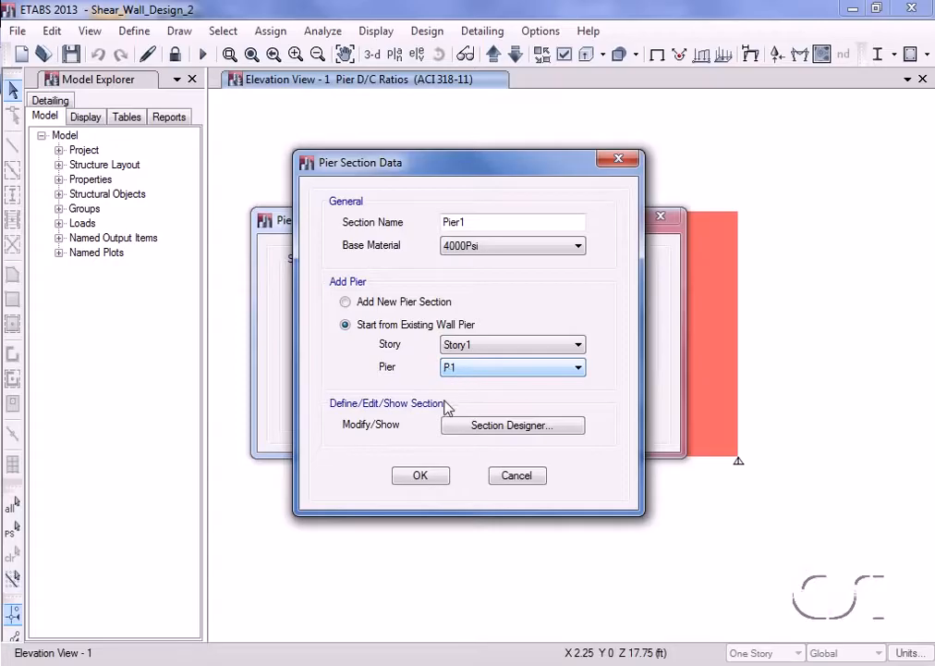
{"action": "left_click", "coordinate": [506, 427]}
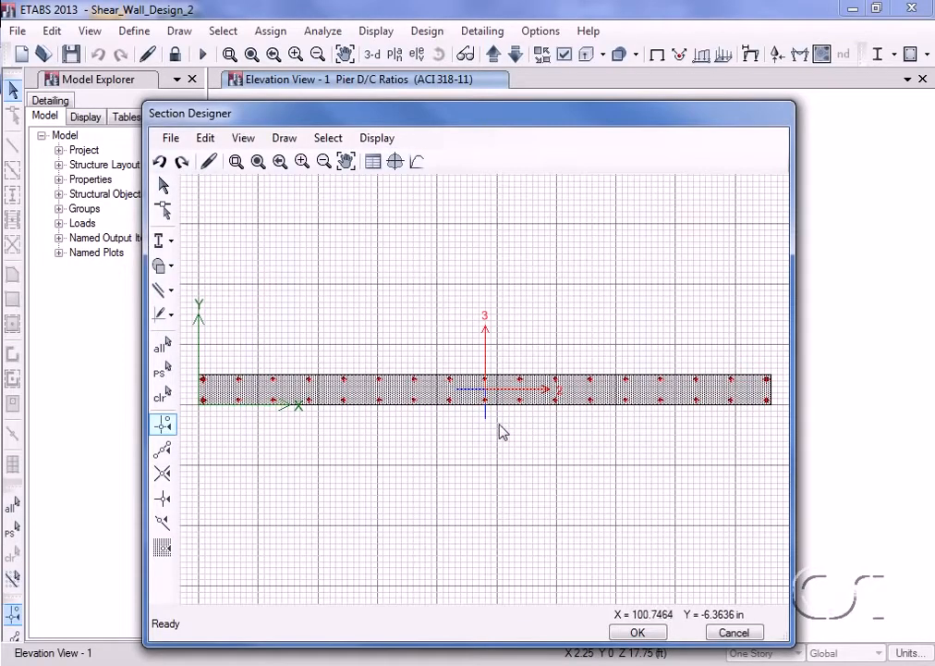
Step: Change the reinforcing along the section's upper long edge to #6 bars at 10 in maximum spacing and accept the Pier1 section
{"action": "right_click", "coordinate": [384, 387]}
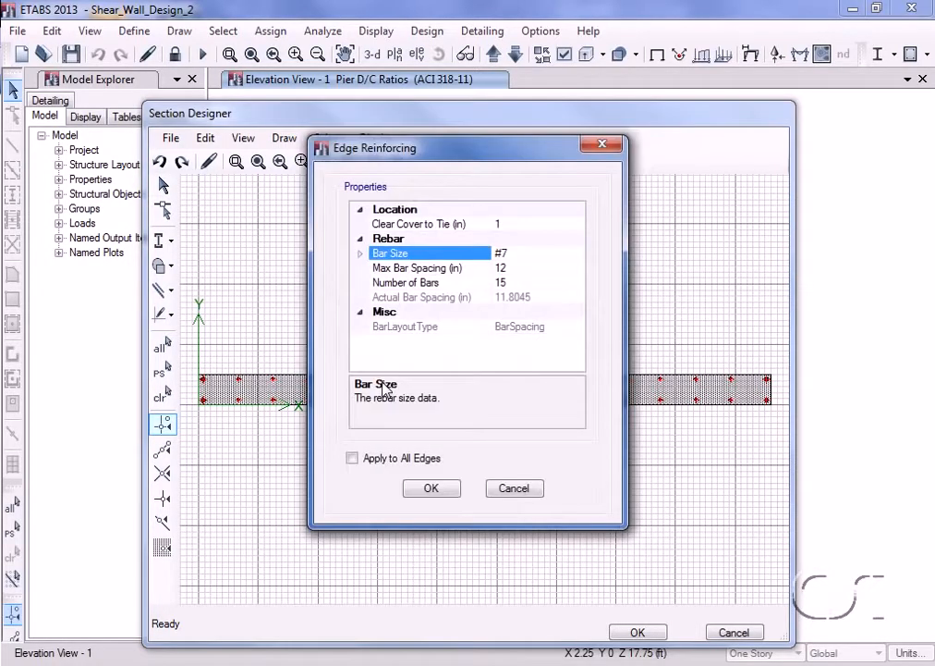
{"action": "left_click", "coordinate": [516, 253]}
{"action": "double_click", "coordinate": [516, 253]}
{"action": "type", "text": "#6"}
{"action": "left_click", "coordinate": [514, 268]}
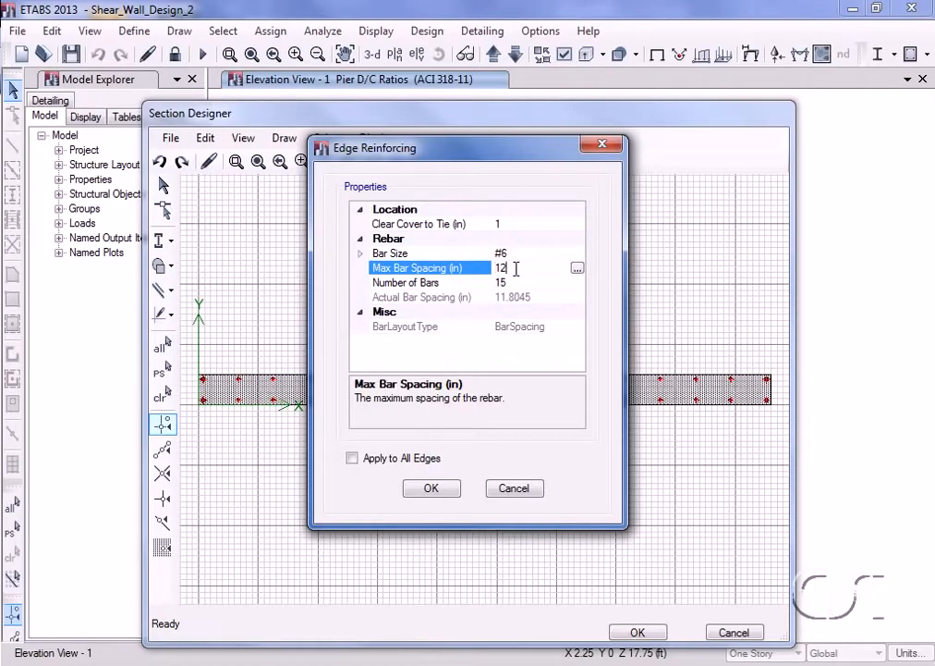
{"action": "key", "text": "BackSpace"}
{"action": "type", "text": "0"}
{"action": "left_click", "coordinate": [432, 490]}
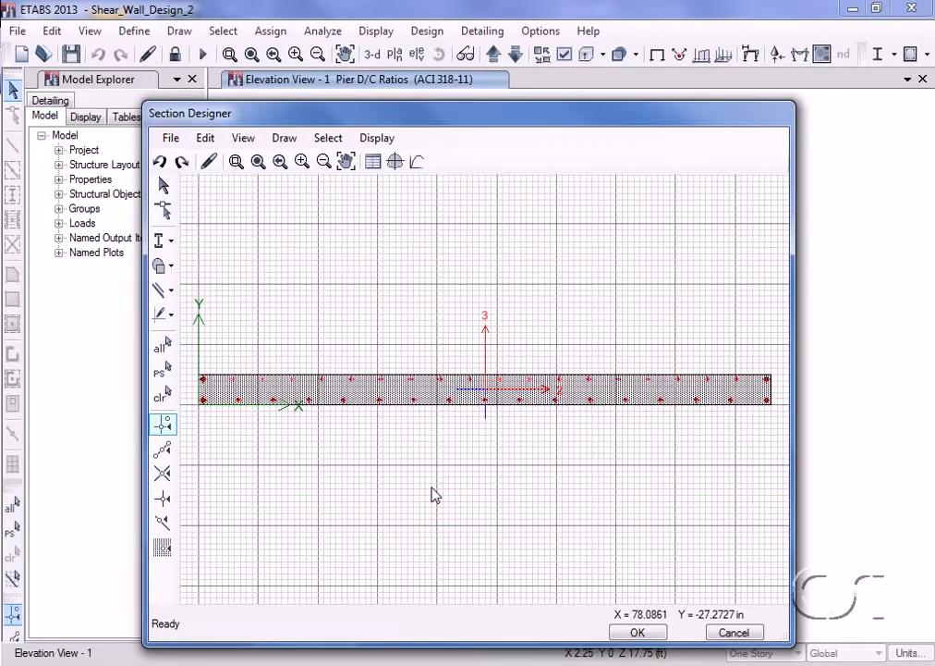
{"action": "left_click", "coordinate": [628, 633]}
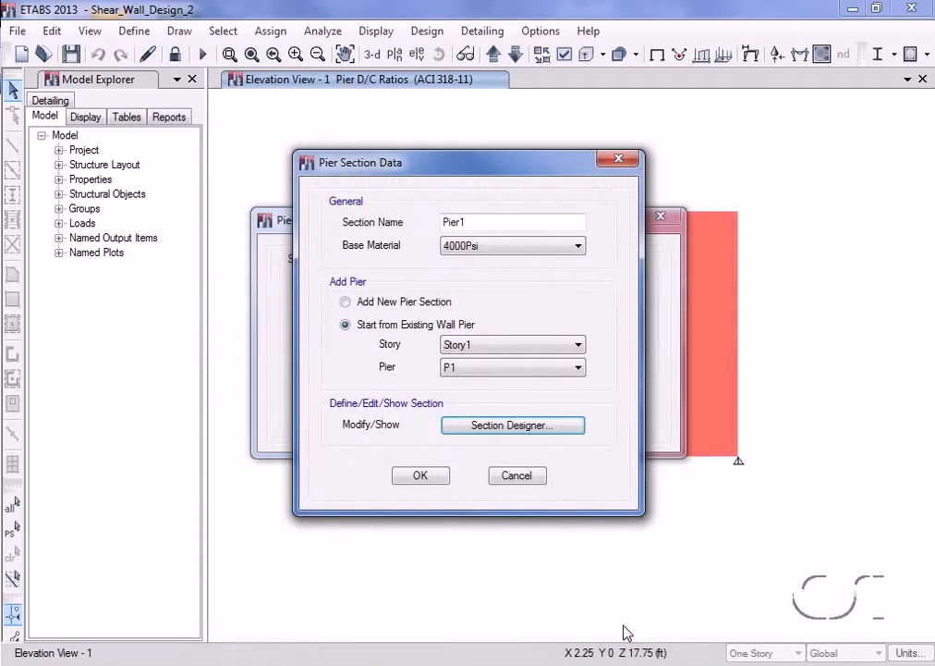
{"action": "left_click", "coordinate": [421, 477]}
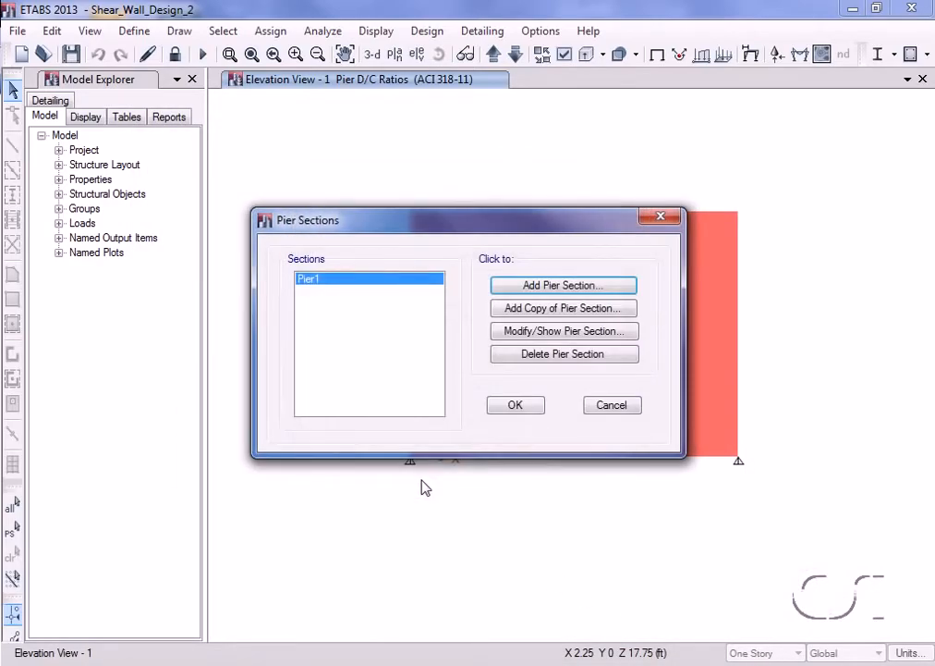
{"action": "left_click", "coordinate": [512, 408]}
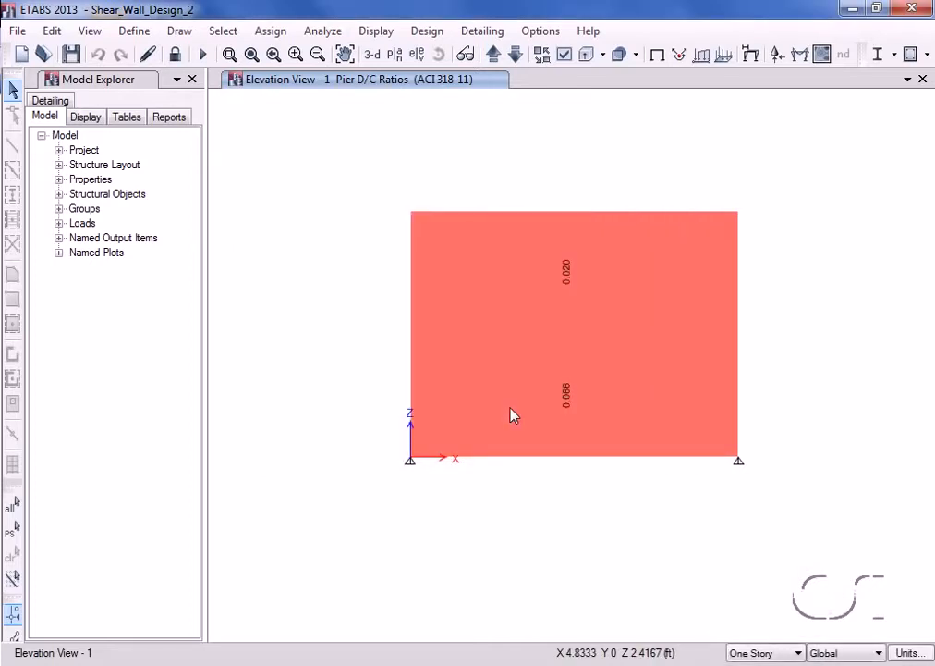
Step: Assign Pier1 to the wall as the general reinforcing section at bottom and top, with reinforcement to be checked
{"action": "left_click", "coordinate": [527, 320]}
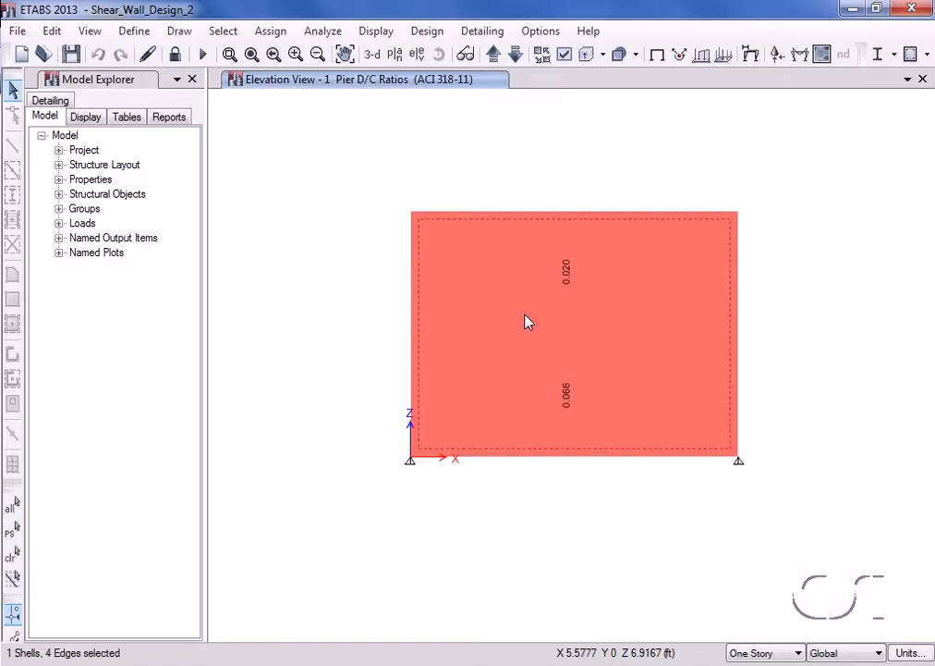
{"action": "left_click", "coordinate": [439, 35]}
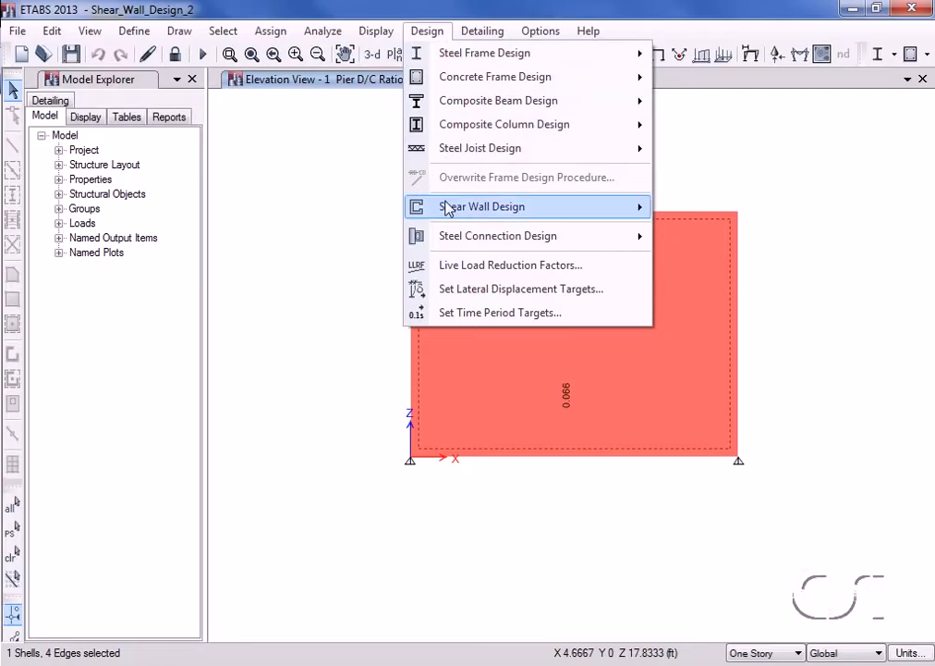
{"action": "mouse_move", "coordinate": [453, 206]}
{"action": "mouse_move", "coordinate": [695, 267]}
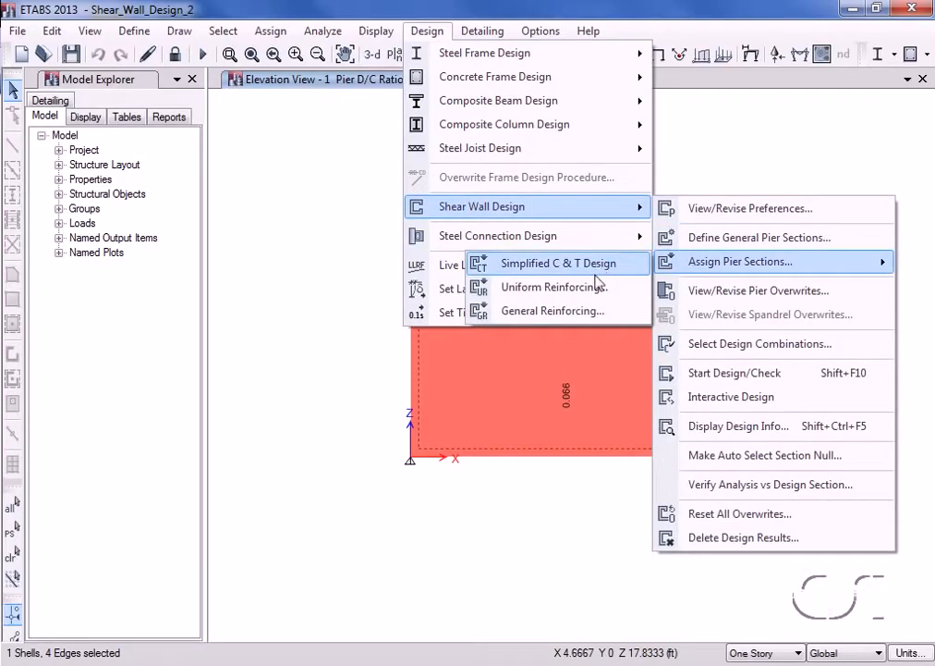
{"action": "left_click", "coordinate": [569, 314]}
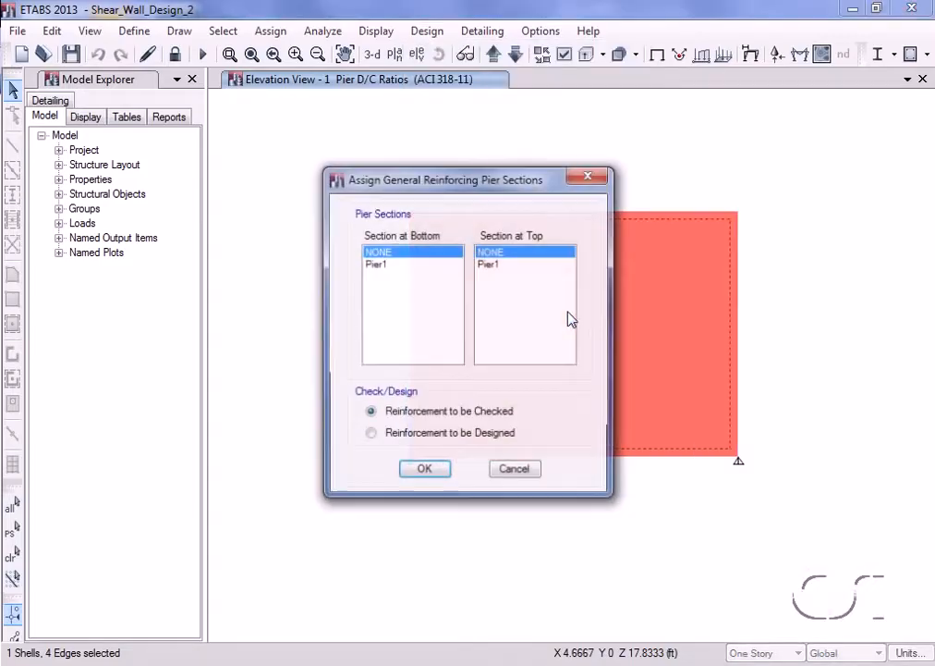
{"action": "left_click", "coordinate": [386, 266]}
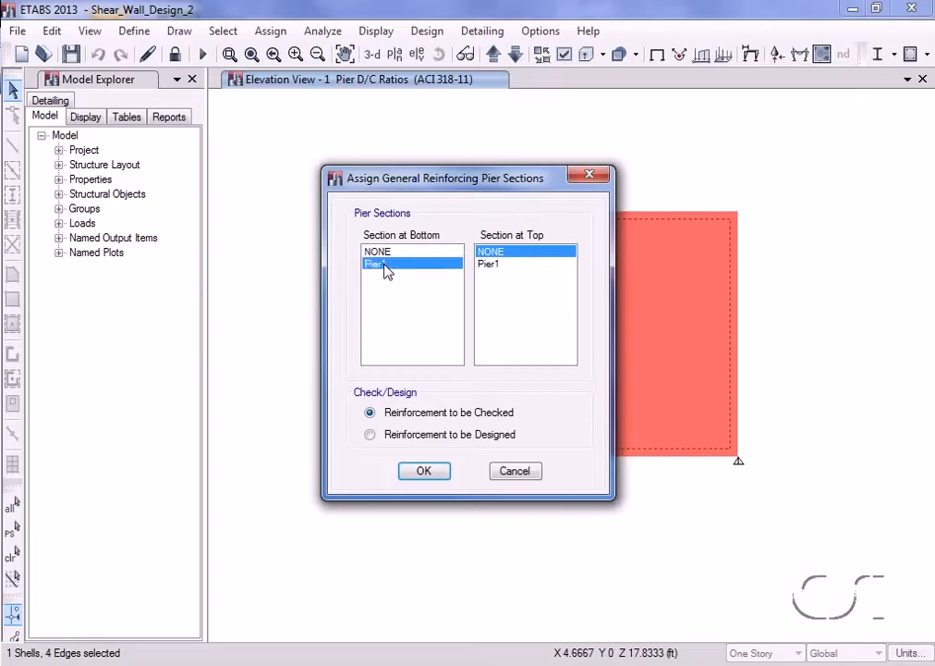
{"action": "left_click", "coordinate": [490, 265]}
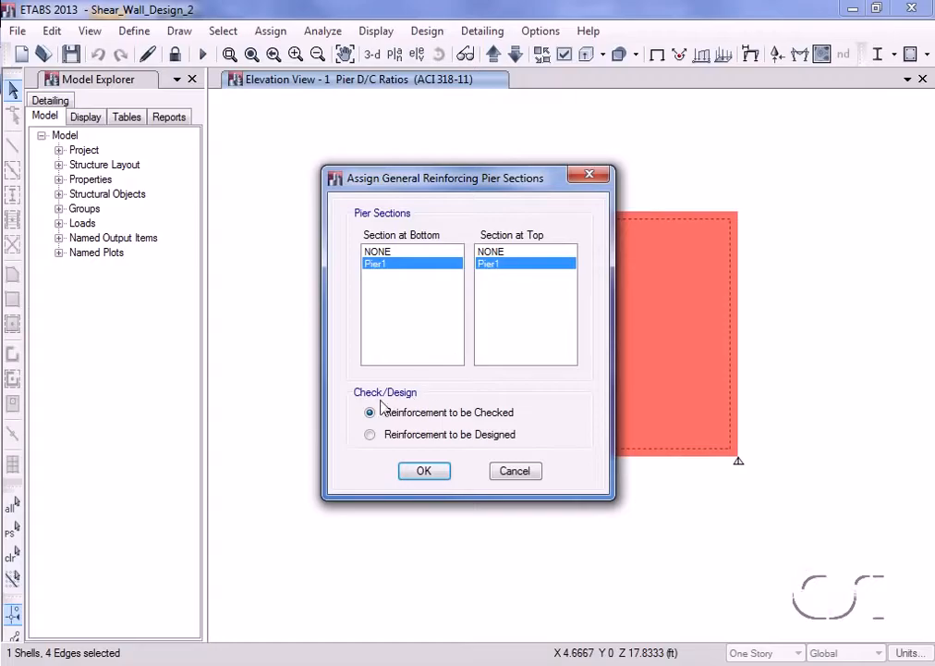
{"action": "left_click", "coordinate": [423, 471]}
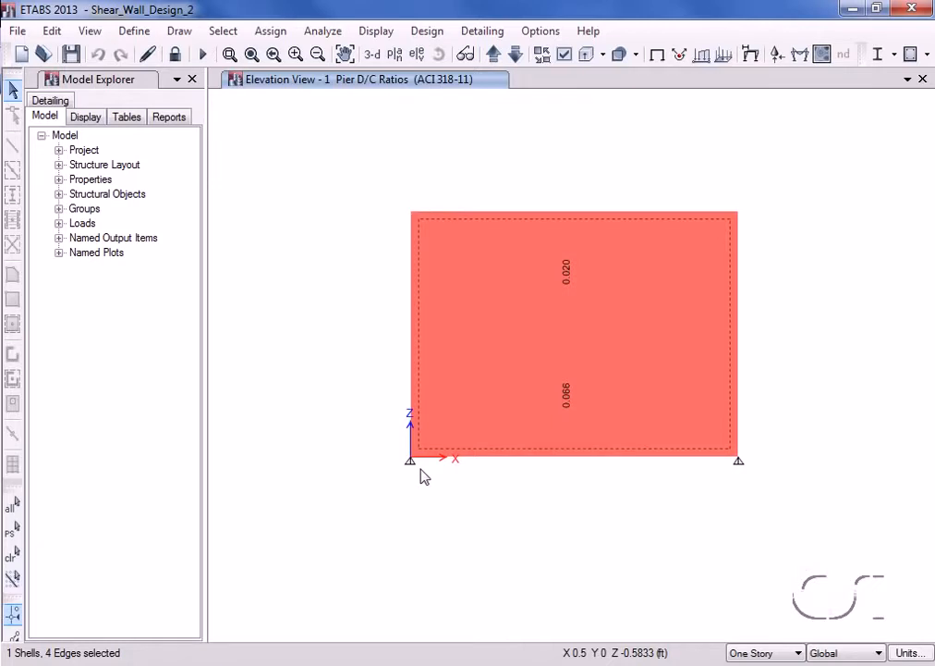
Step: Review the wall's pier design overwrites for the general reinforcing section and accept them unchanged
{"action": "left_click", "coordinate": [441, 33]}
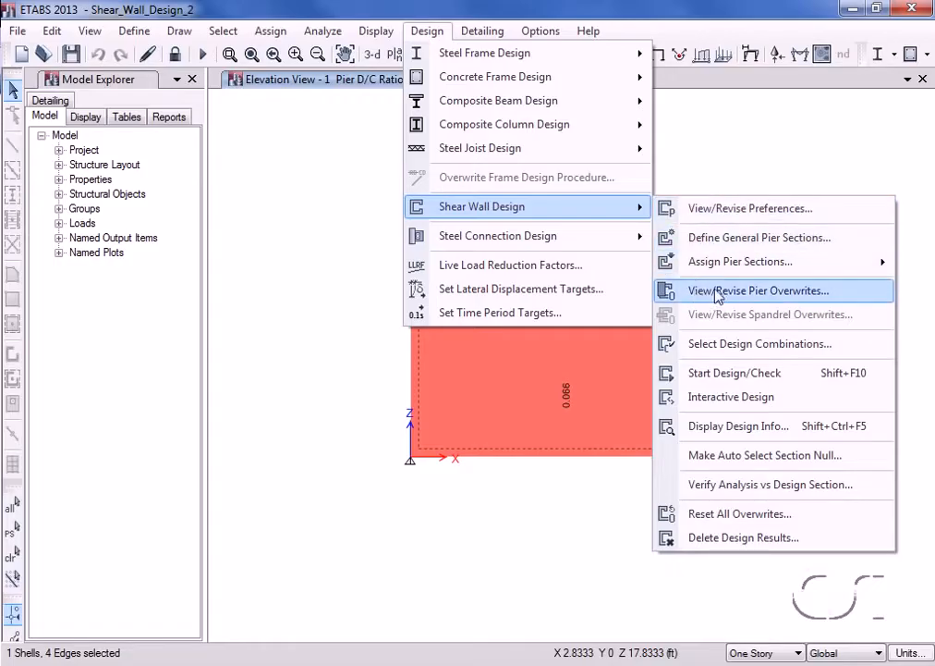
{"action": "left_click", "coordinate": [751, 292]}
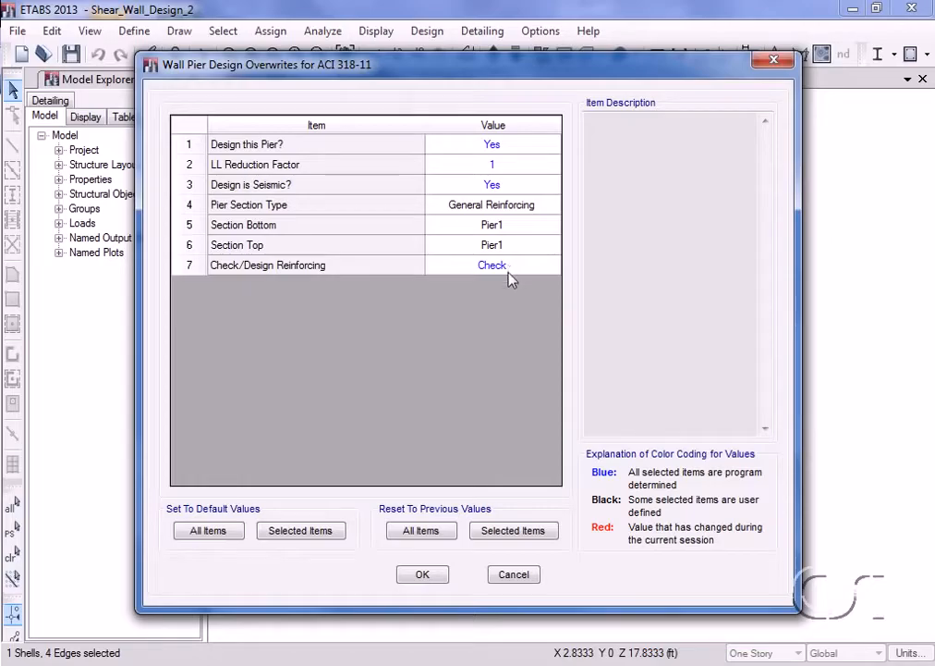
{"action": "left_click", "coordinate": [421, 575]}
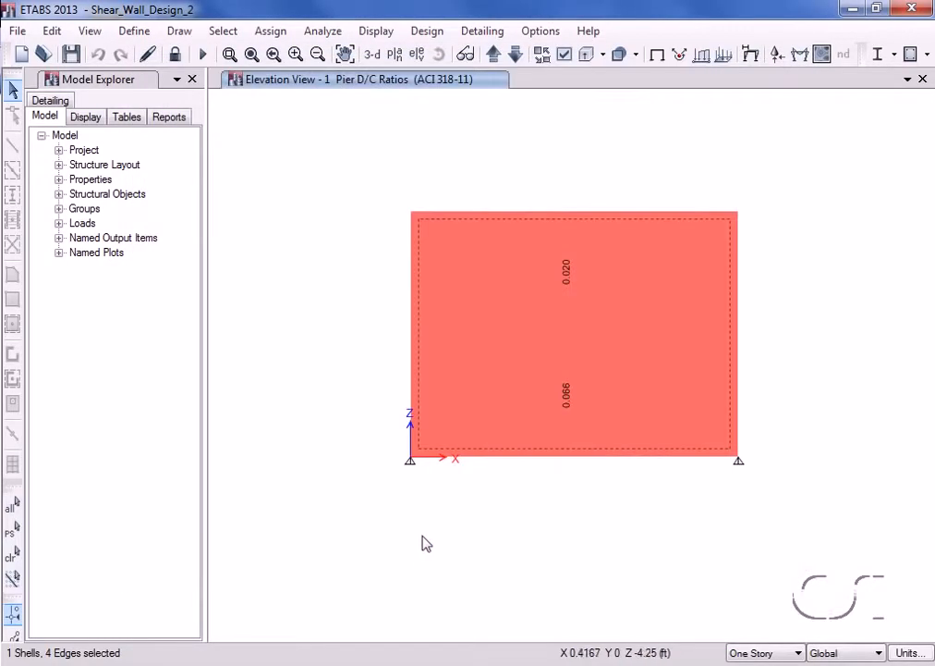
Step: Run the shear wall design check with general reinforcing and review the wall's design details report
{"action": "left_click", "coordinate": [429, 32]}
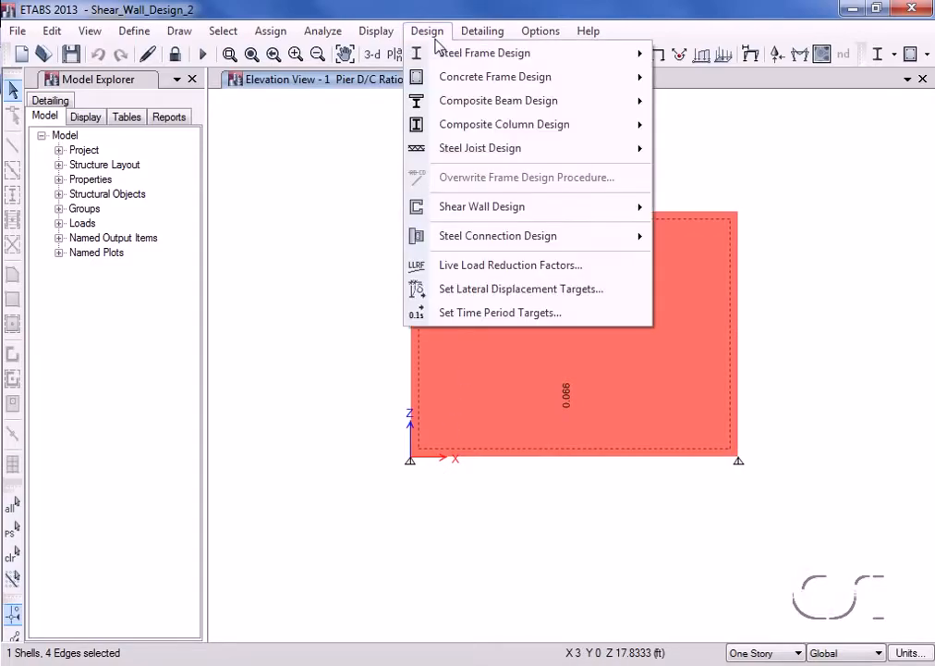
{"action": "mouse_move", "coordinate": [564, 209]}
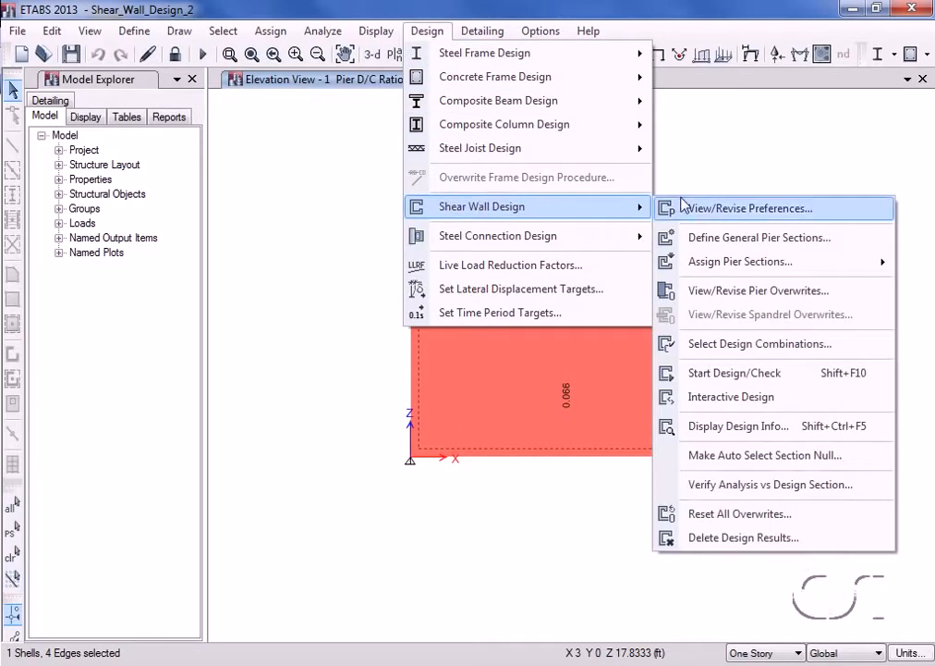
{"action": "left_click", "coordinate": [754, 373]}
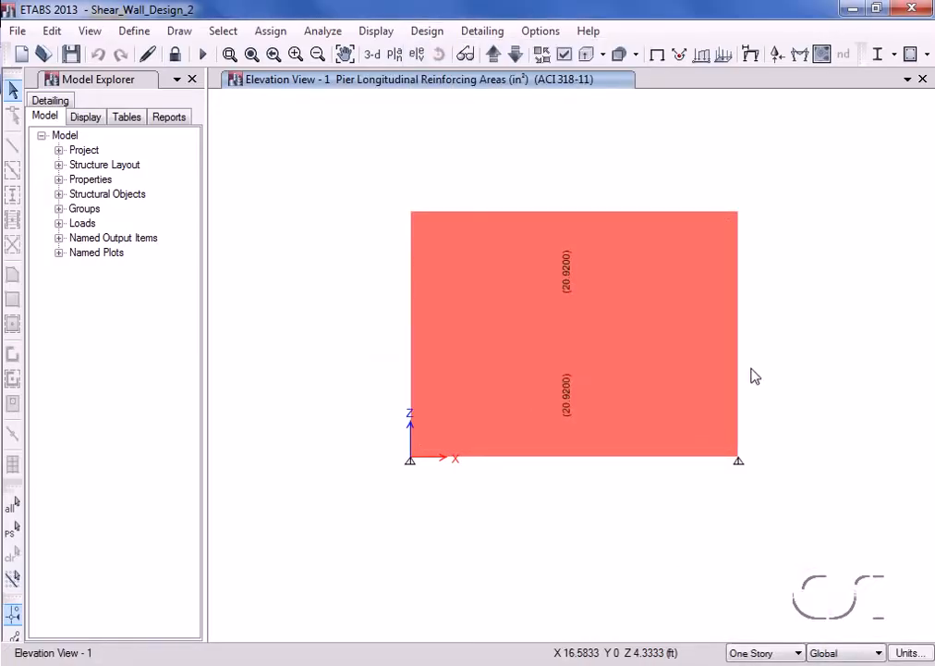
{"action": "right_click", "coordinate": [587, 347]}
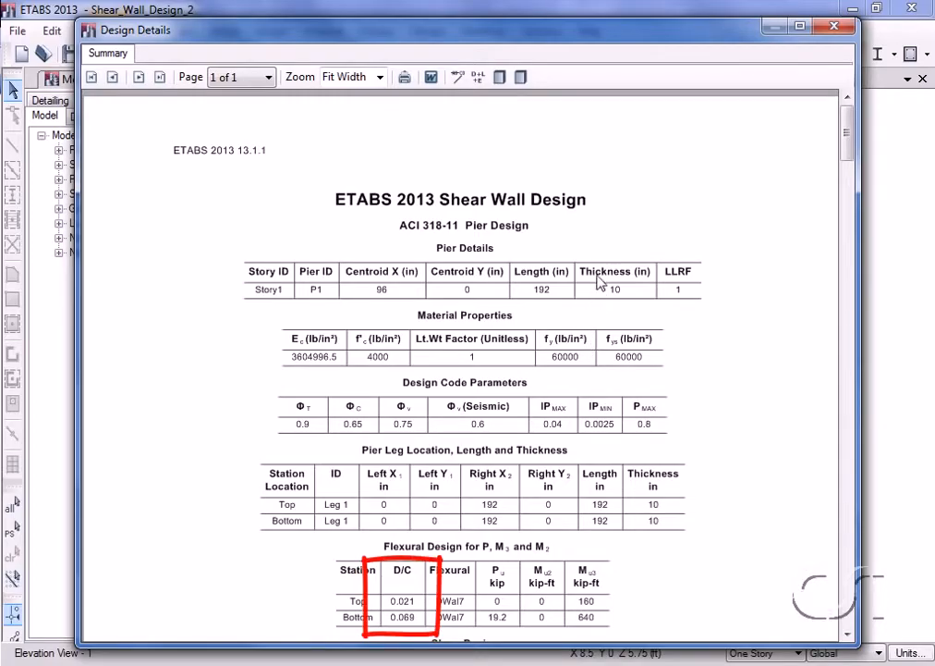
{"action": "left_click", "coordinate": [837, 28]}
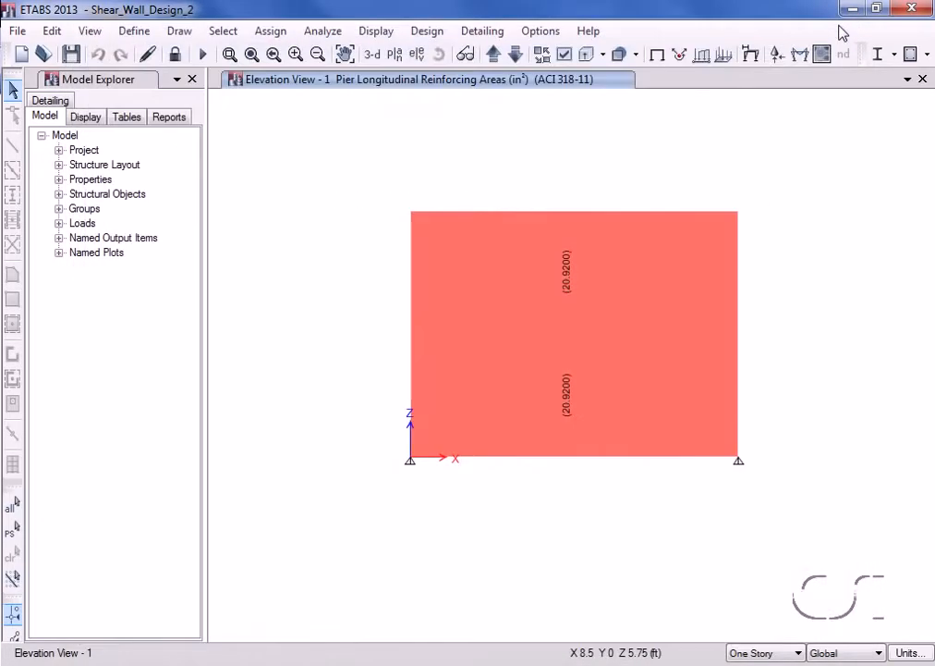
Step: Assign Pier1 to the wall as the general reinforcing section at bottom and top, with reinforcement to be designed, and run the shear wall design
{"action": "left_click", "coordinate": [589, 321]}
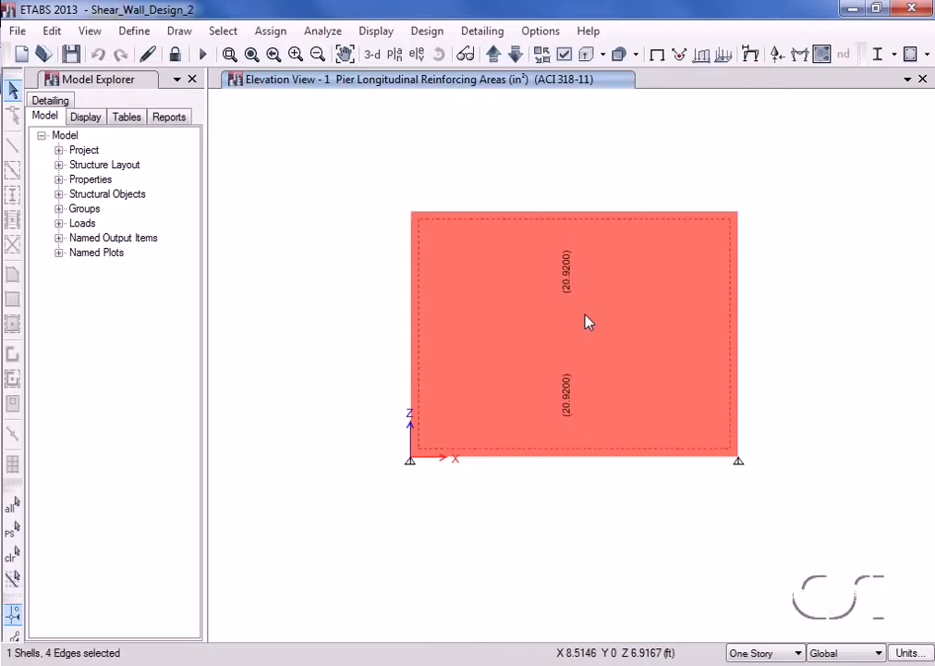
{"action": "left_click", "coordinate": [449, 33]}
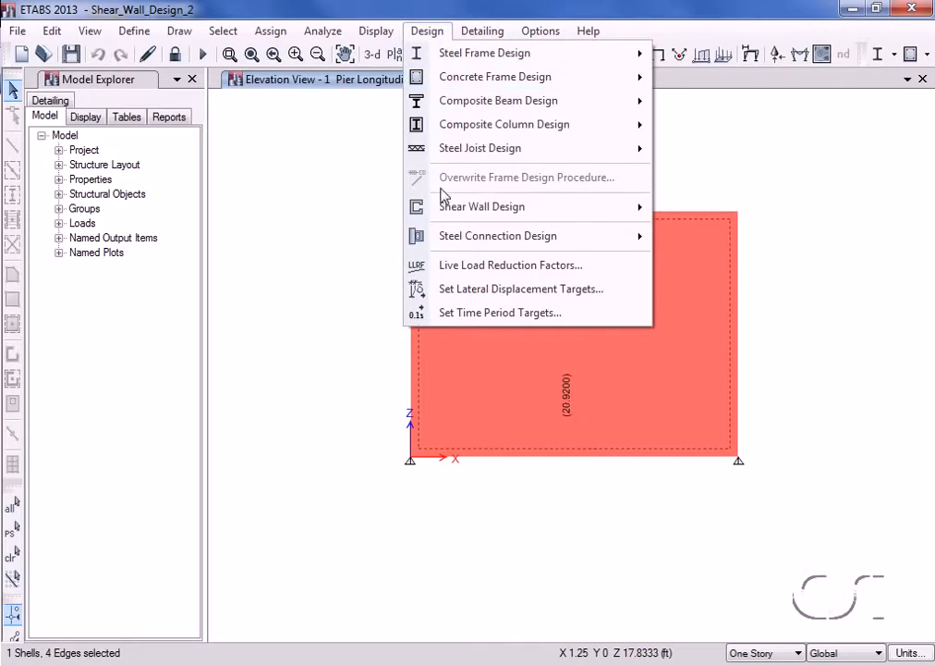
{"action": "mouse_move", "coordinate": [445, 211]}
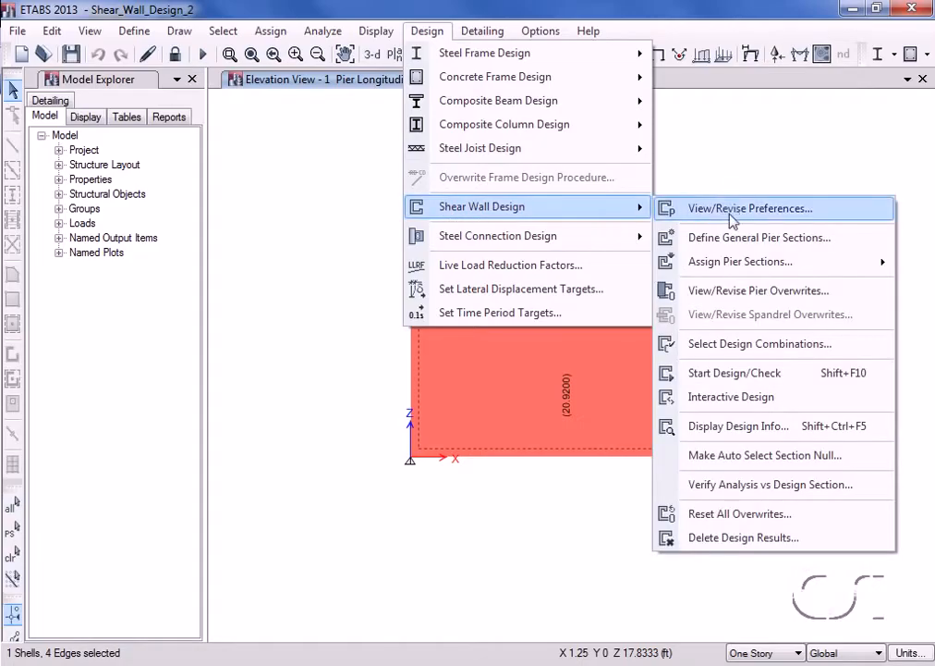
{"action": "mouse_move", "coordinate": [730, 262]}
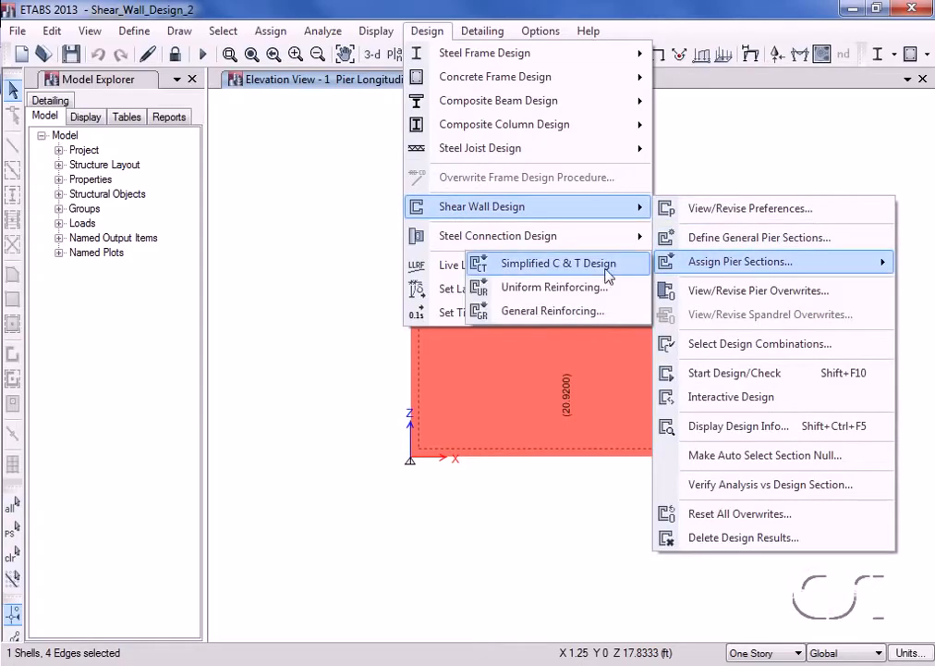
{"action": "left_click", "coordinate": [550, 313]}
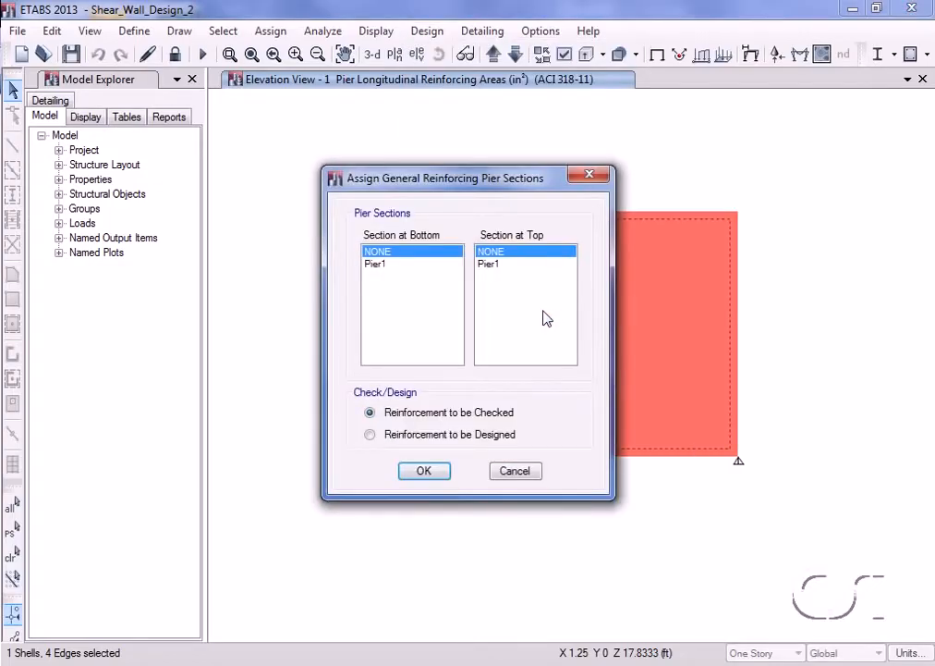
{"action": "left_click", "coordinate": [370, 434]}
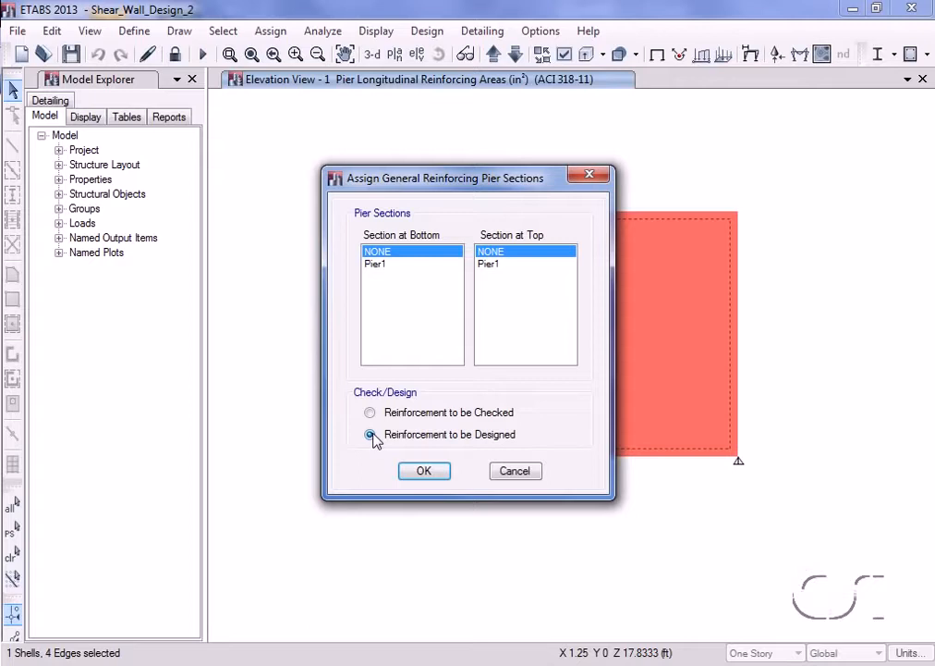
{"action": "left_click", "coordinate": [372, 265]}
{"action": "left_click", "coordinate": [487, 265]}
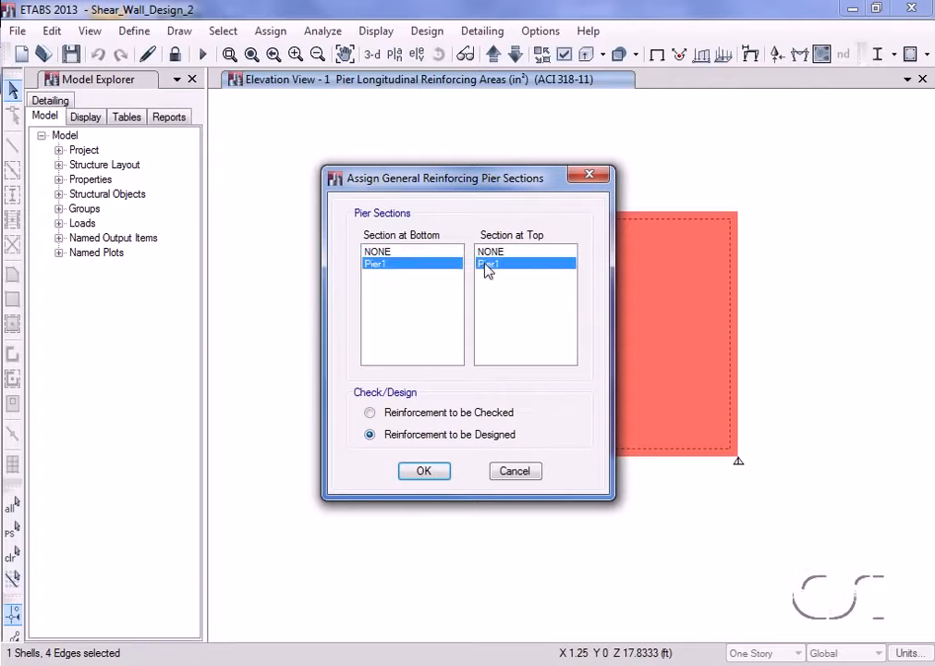
{"action": "left_click", "coordinate": [422, 473]}
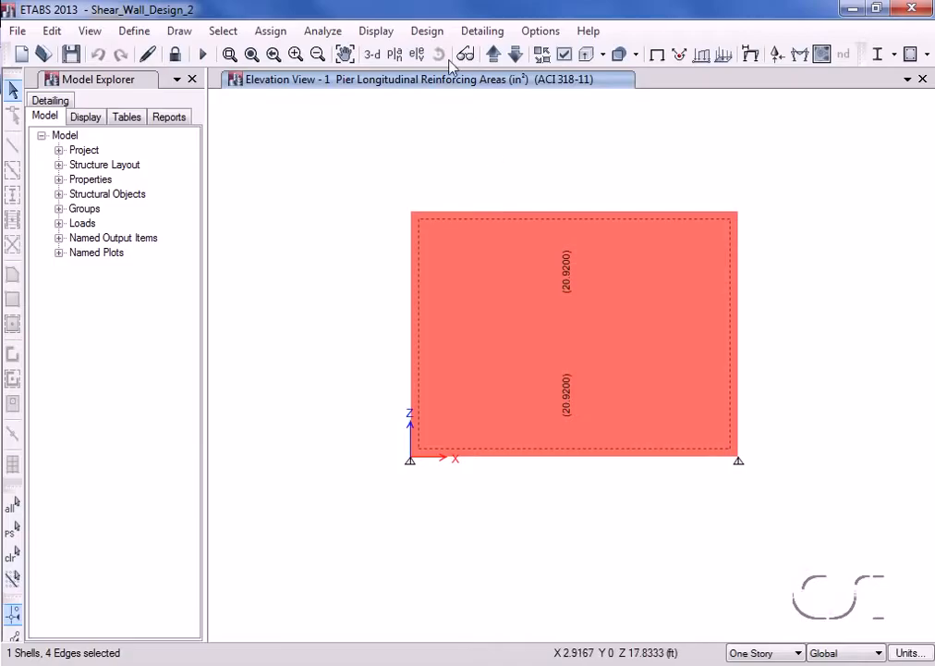
{"action": "left_click", "coordinate": [427, 31]}
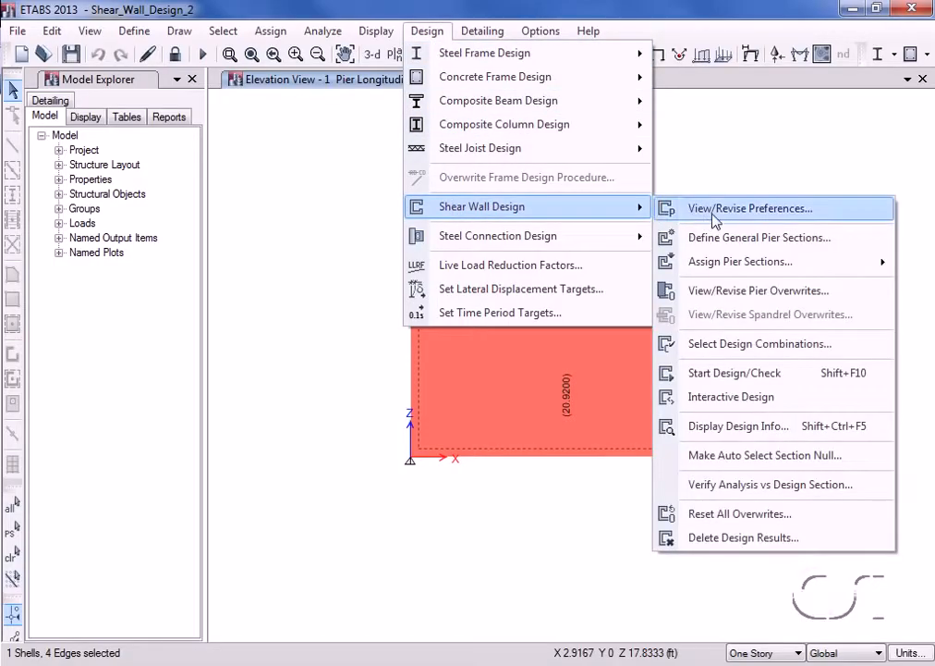
{"action": "left_click", "coordinate": [705, 374]}
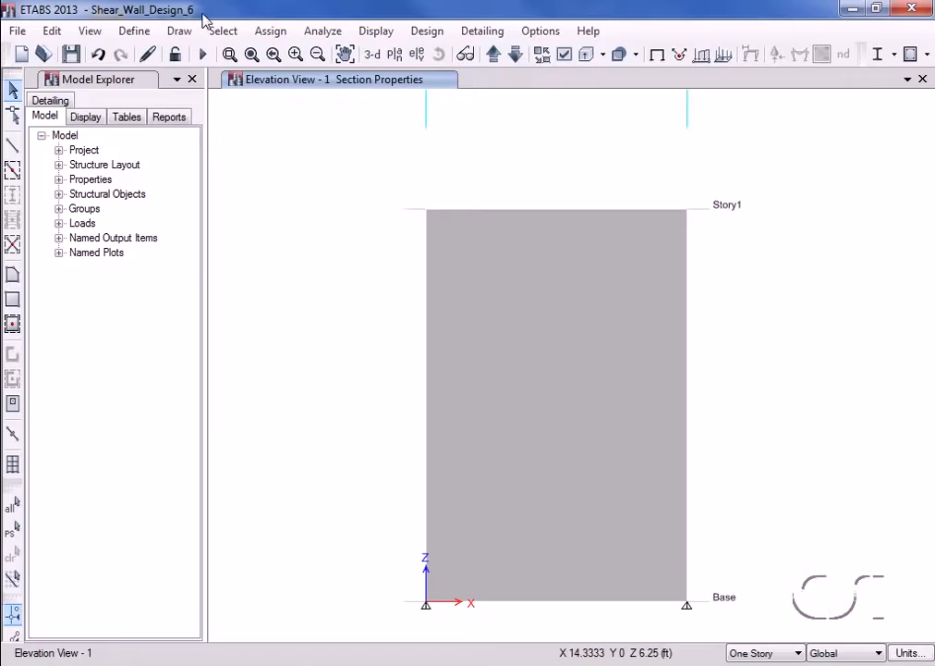
Step: Add a new wall property named Auto_Select with the property type Auto Select List
{"action": "left_click", "coordinate": [134, 30]}
{"action": "mouse_move", "coordinate": [344, 85]}
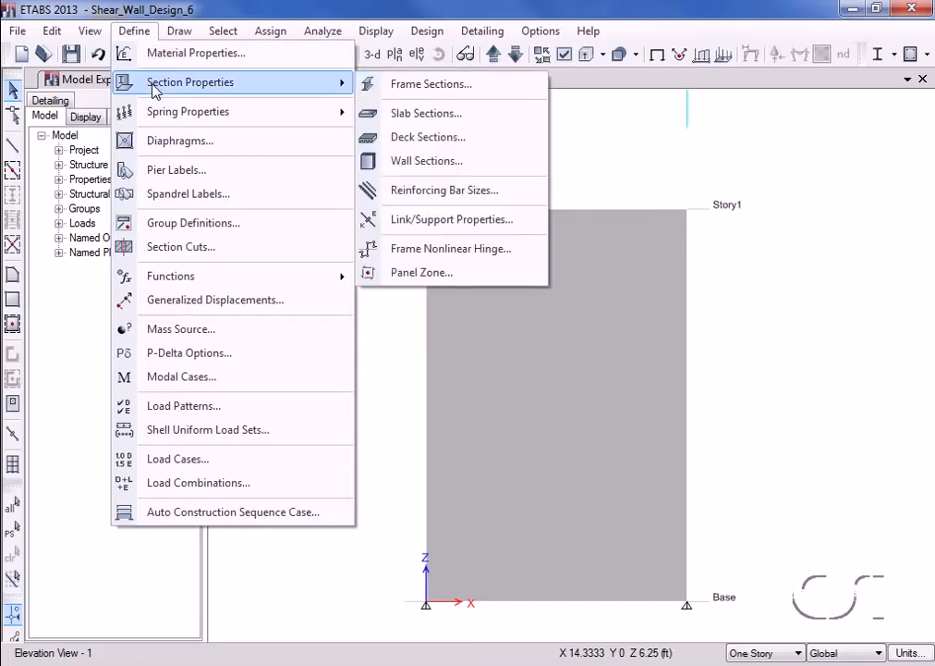
{"action": "left_click", "coordinate": [479, 165]}
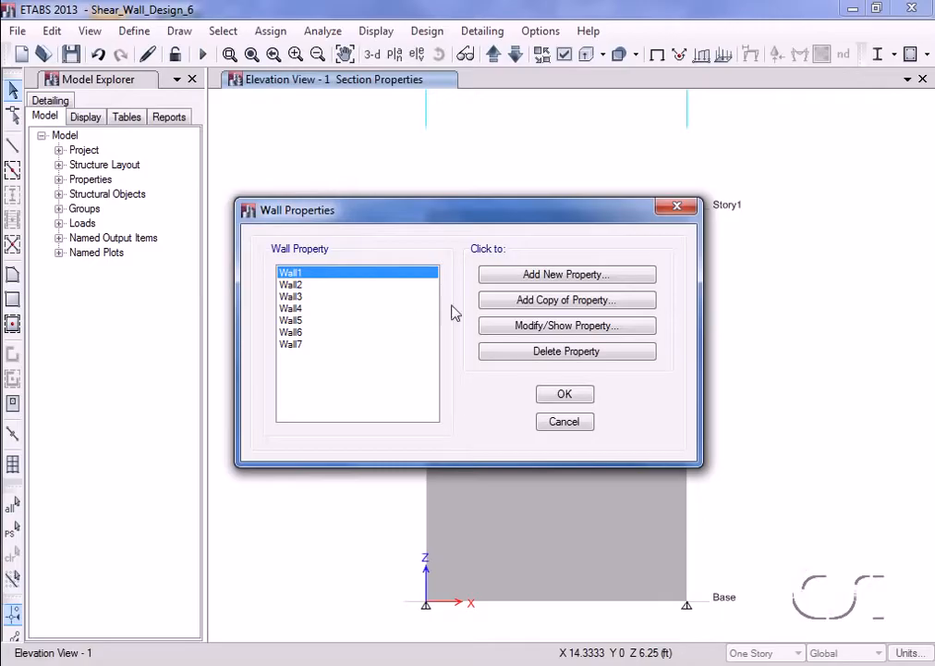
{"action": "left_click", "coordinate": [580, 277]}
{"action": "left_click", "coordinate": [511, 216]}
{"action": "double_click", "coordinate": [505, 217]}
{"action": "type", "text": "Aut"}
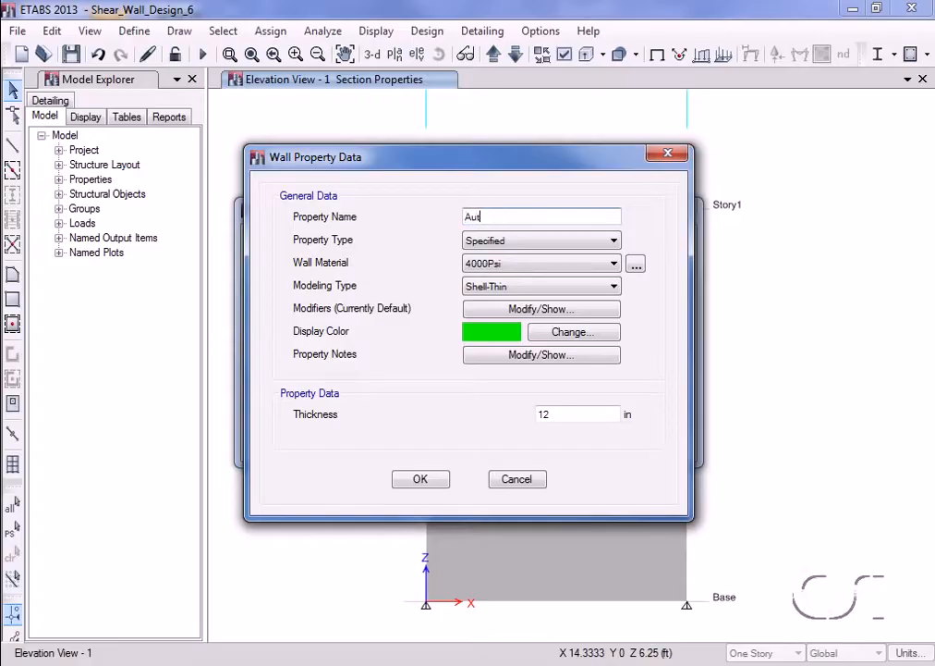
{"action": "type", "text": "o_Select"}
{"action": "left_click", "coordinate": [475, 242]}
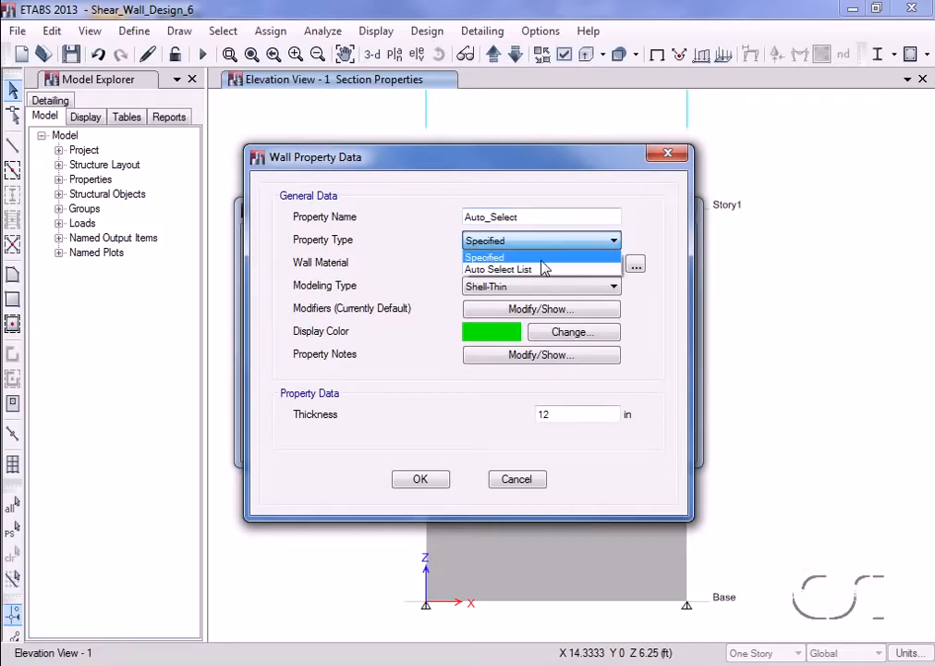
{"action": "left_click", "coordinate": [524, 270]}
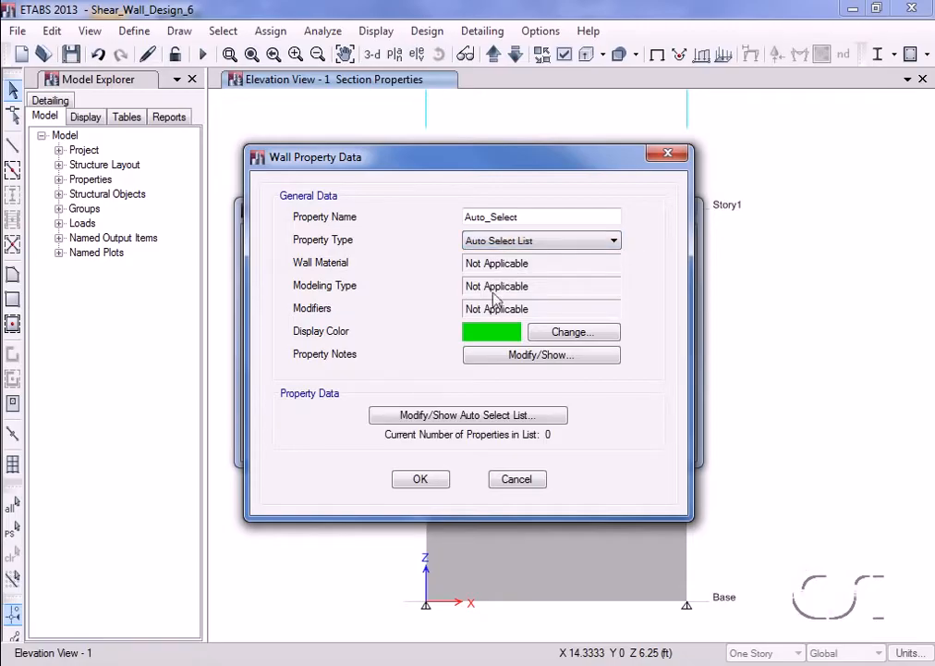
Step: Include Wall1 through Wall7 in the auto select list, keep the median thickness as starting property, and accept the wall property definitions
{"action": "left_click", "coordinate": [492, 417]}
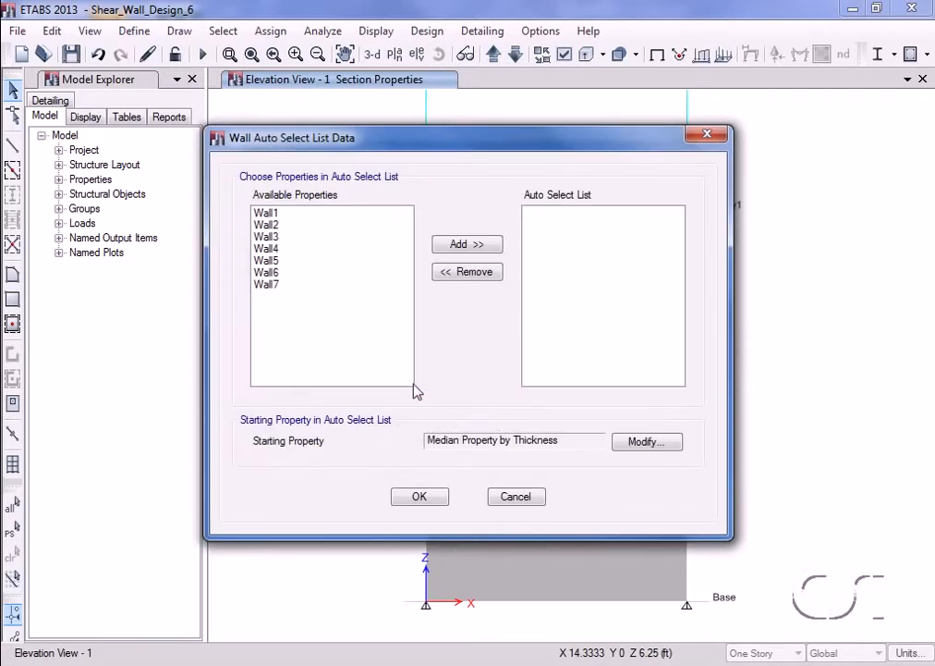
{"action": "left_click", "coordinate": [267, 214]}
{"action": "left_click", "coordinate": [268, 289], "text": "shift"}
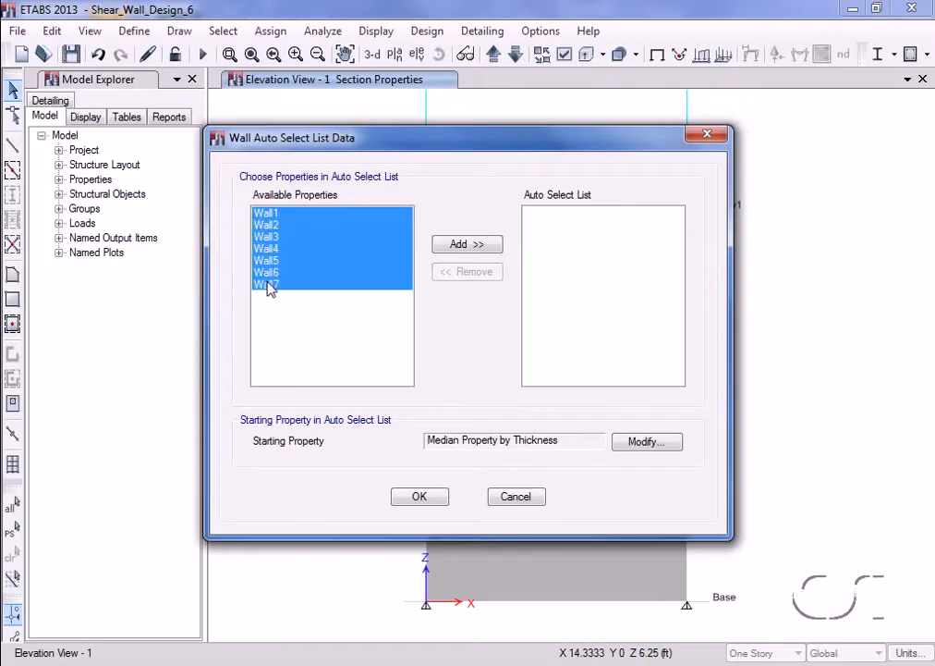
{"action": "left_click", "coordinate": [459, 246]}
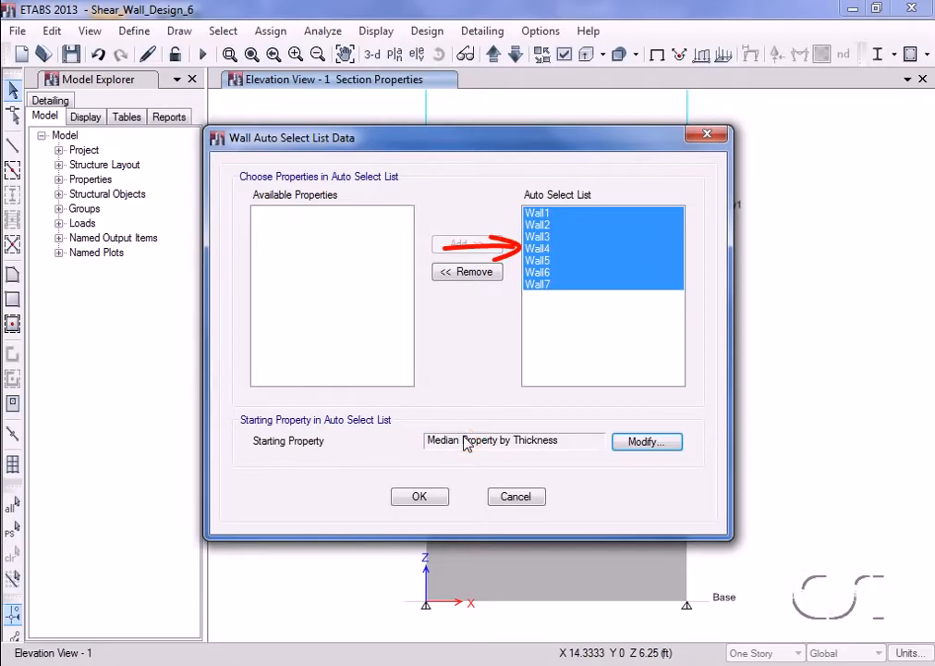
{"action": "left_click", "coordinate": [434, 495]}
{"action": "left_click", "coordinate": [428, 485]}
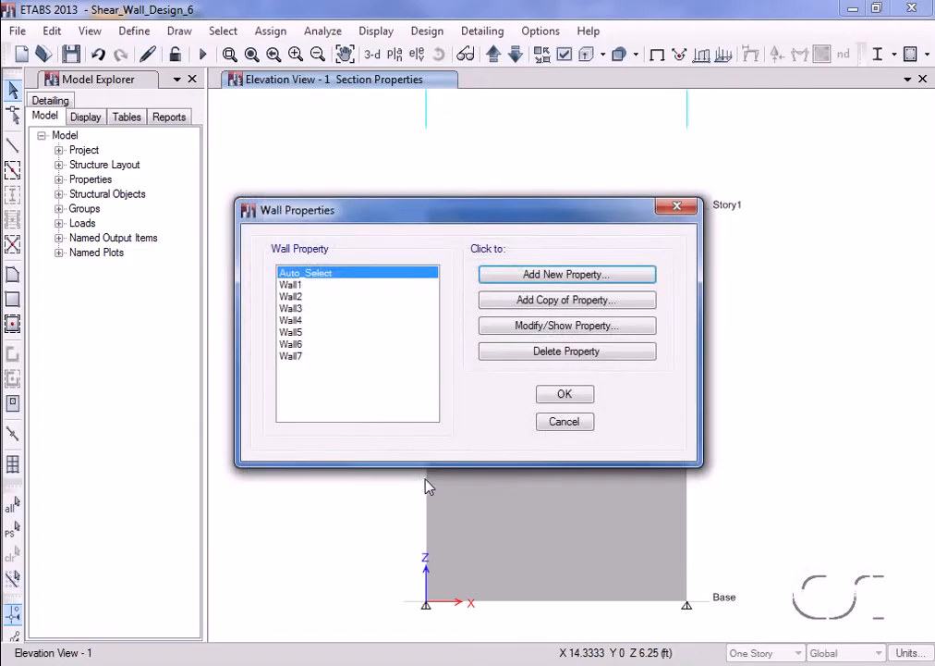
{"action": "left_click", "coordinate": [564, 394]}
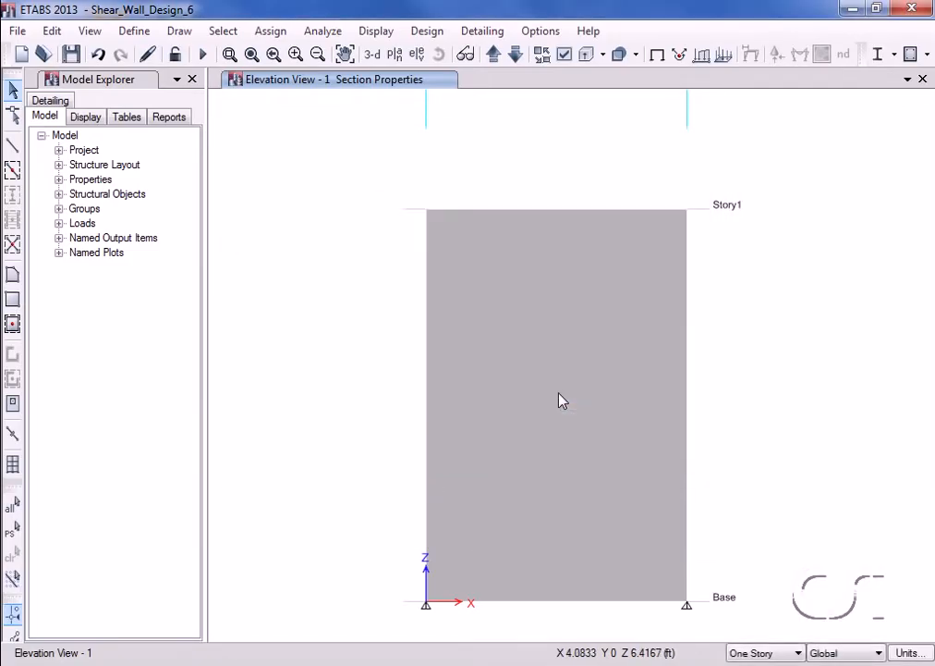
Step: Assign the Auto_Select wall section to the wall between Base and Story1
{"action": "left_click", "coordinate": [536, 338]}
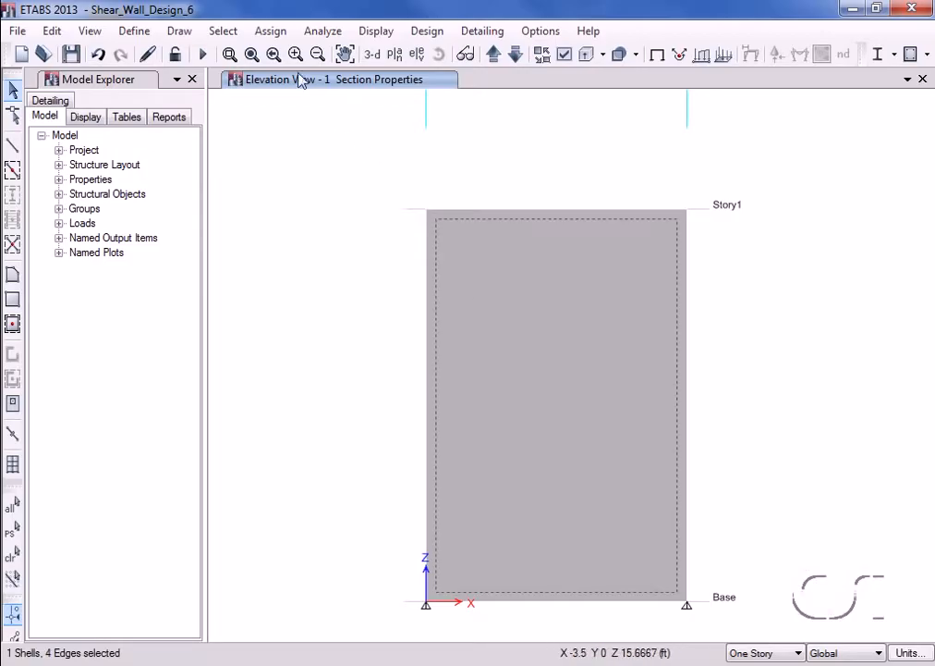
{"action": "left_click", "coordinate": [270, 31]}
{"action": "mouse_move", "coordinate": [284, 101]}
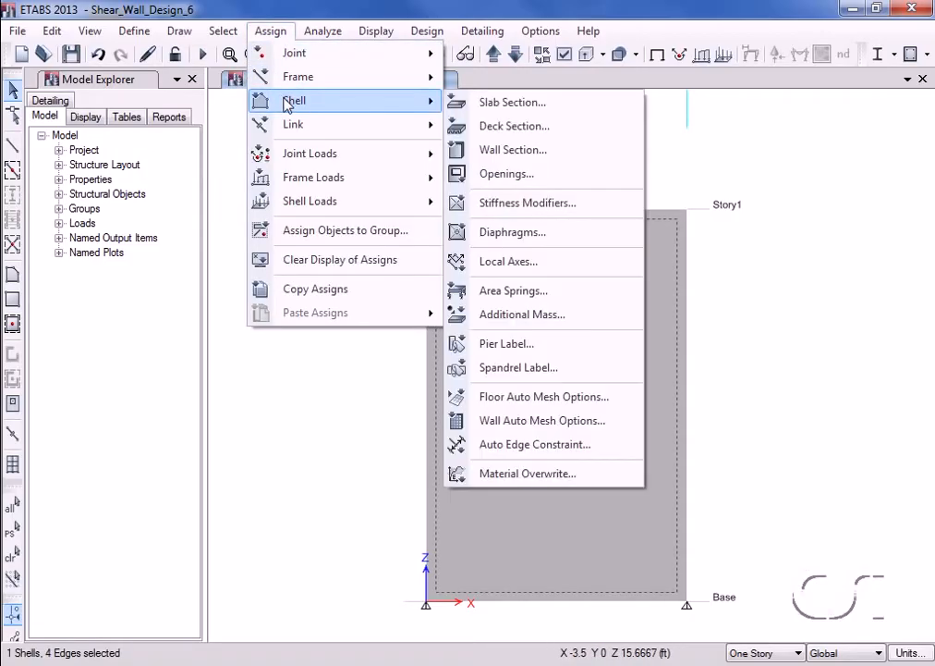
{"action": "left_click", "coordinate": [533, 150]}
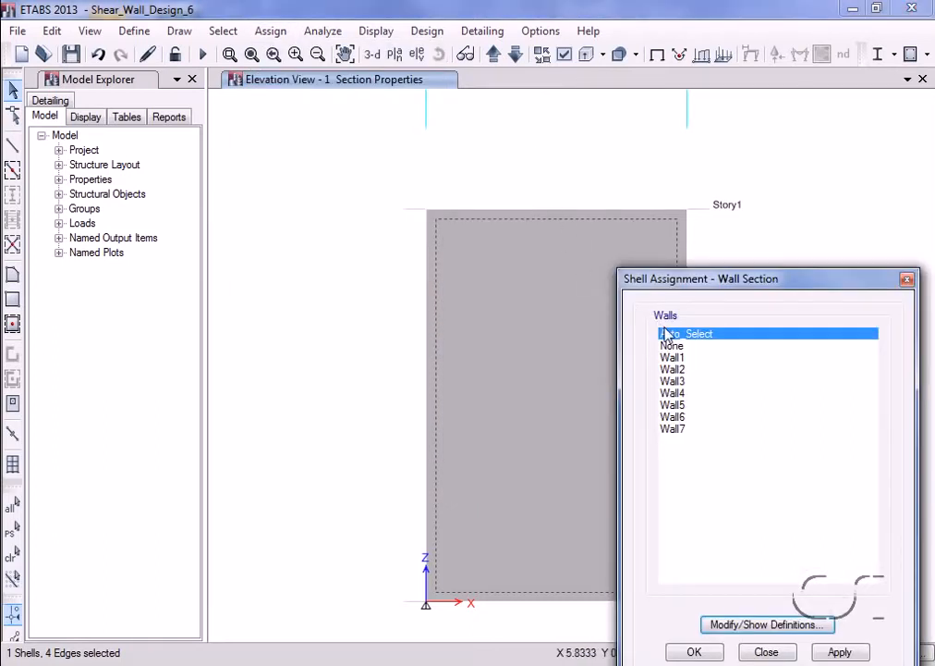
{"action": "left_click", "coordinate": [696, 652]}
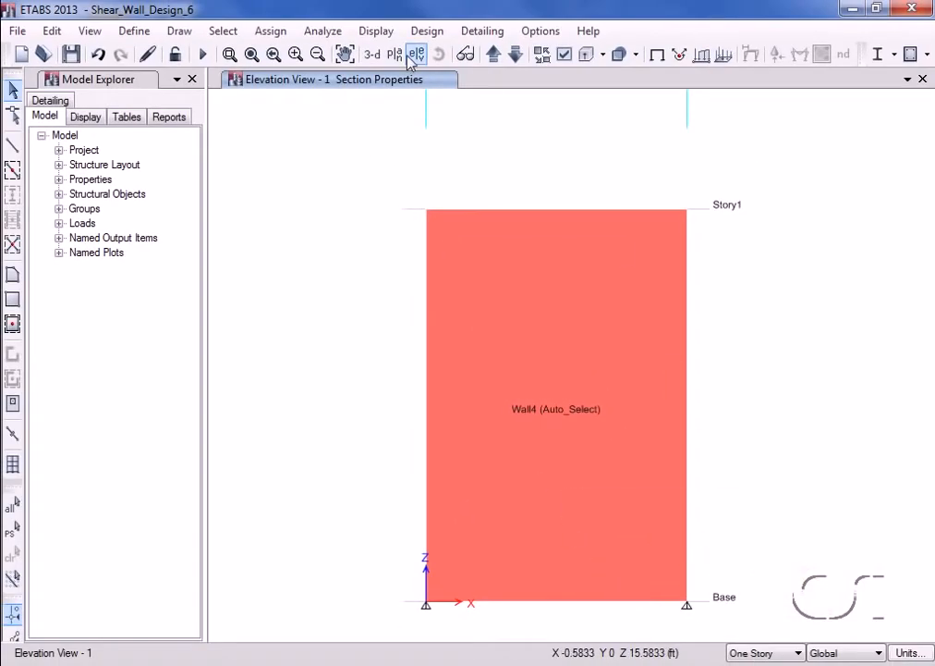
Step: Add a lateral displacement target of 1 in for load case EQ at Story1 joint 3, and run the analysis
{"action": "left_click", "coordinate": [424, 32]}
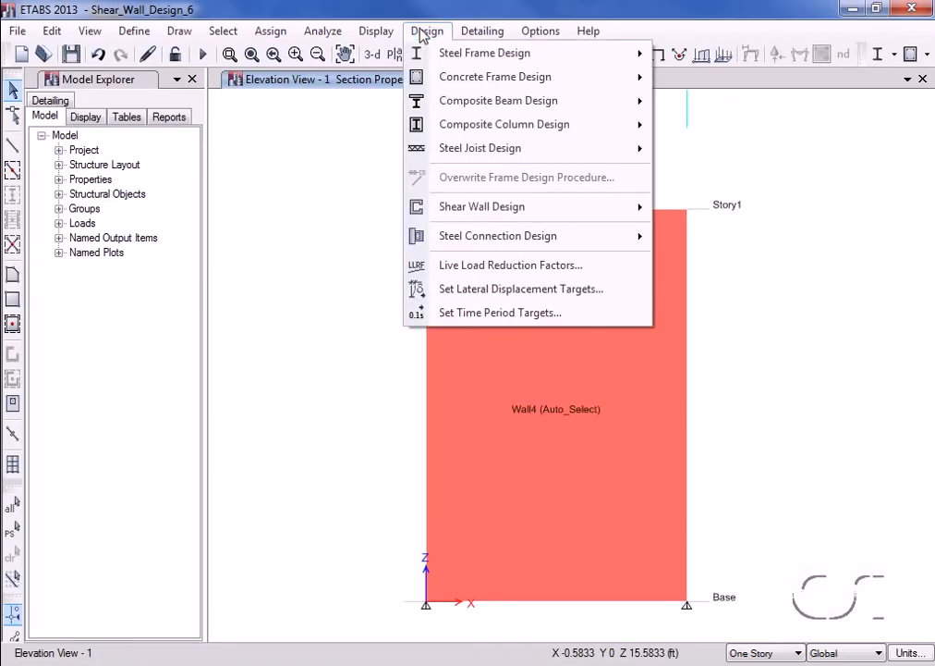
{"action": "left_click", "coordinate": [545, 297]}
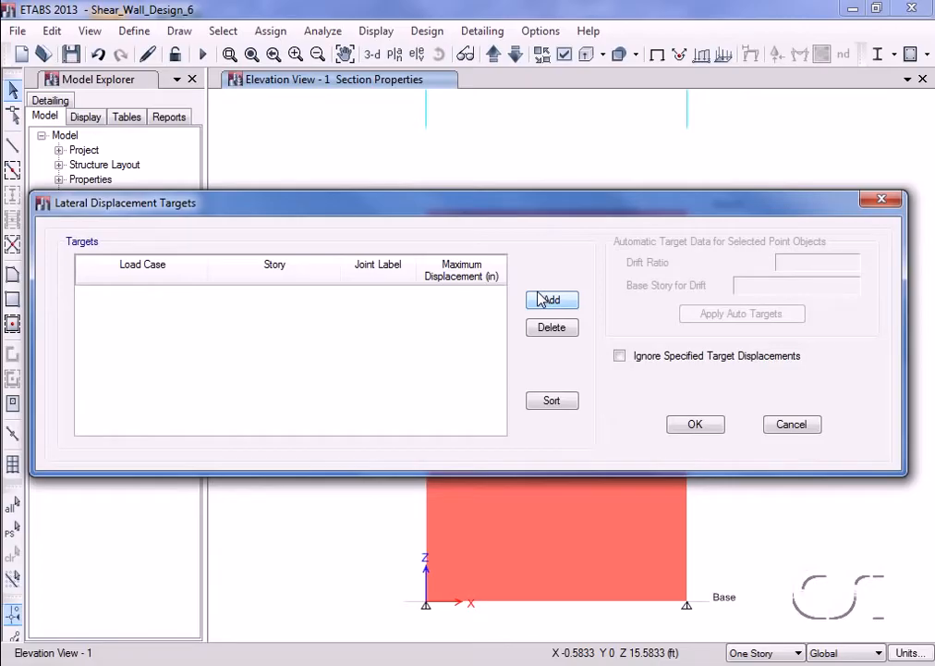
{"action": "left_click", "coordinate": [543, 301]}
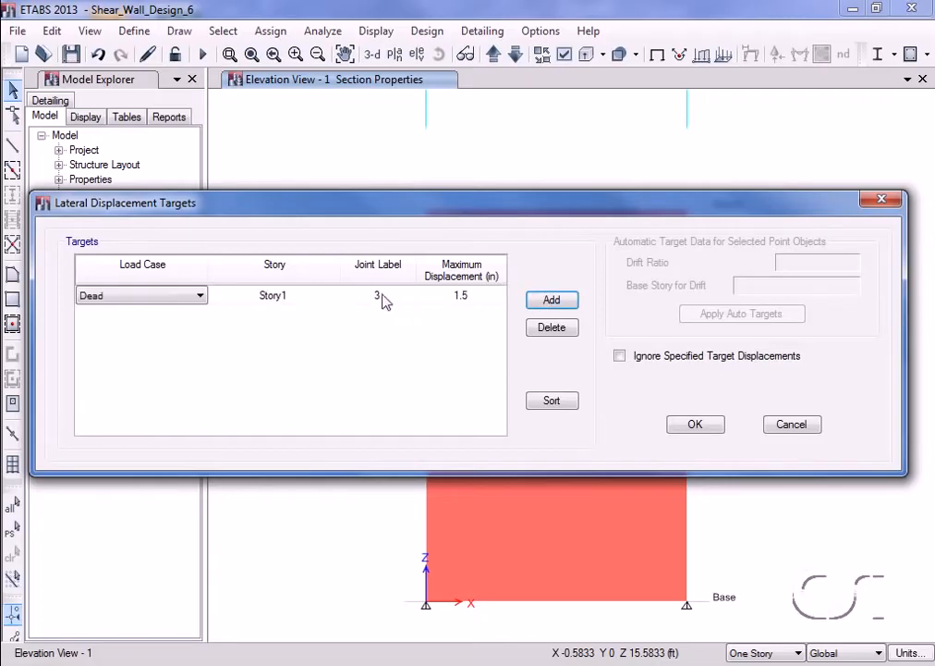
{"action": "left_click", "coordinate": [201, 296]}
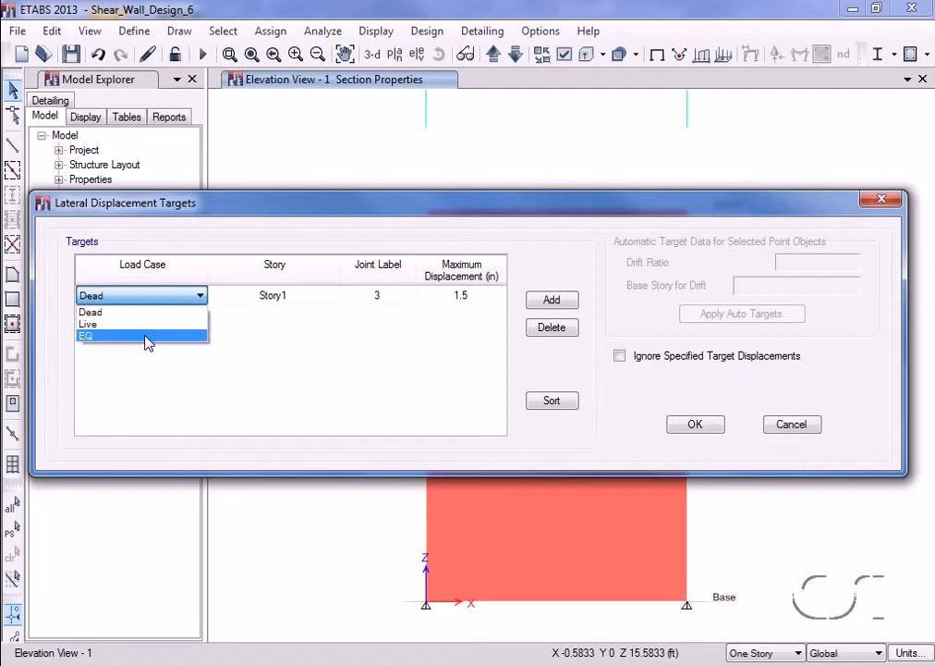
{"action": "left_click", "coordinate": [146, 336]}
{"action": "left_click", "coordinate": [472, 297]}
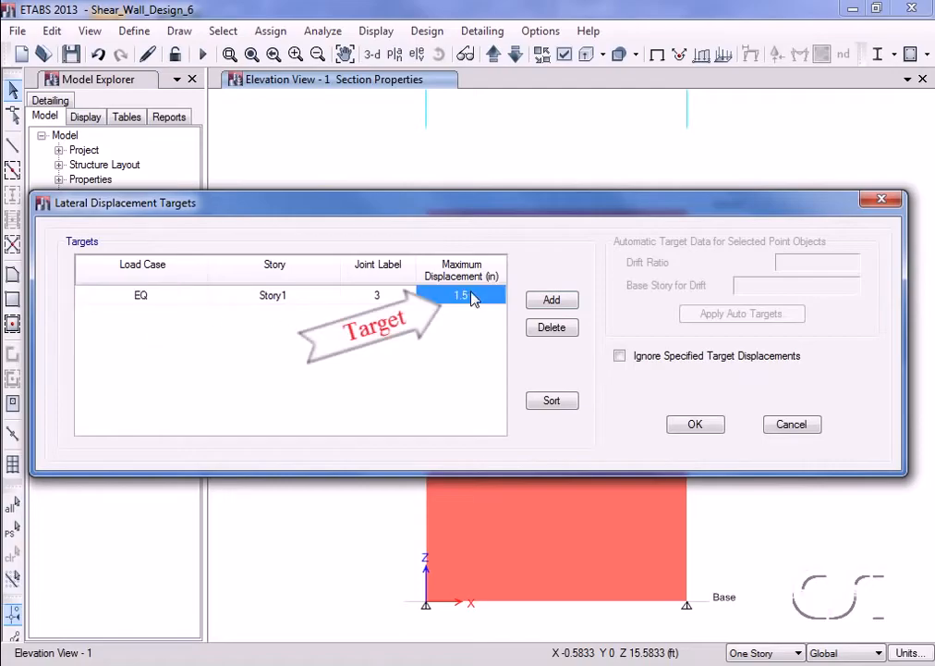
{"action": "type", "text": "1"}
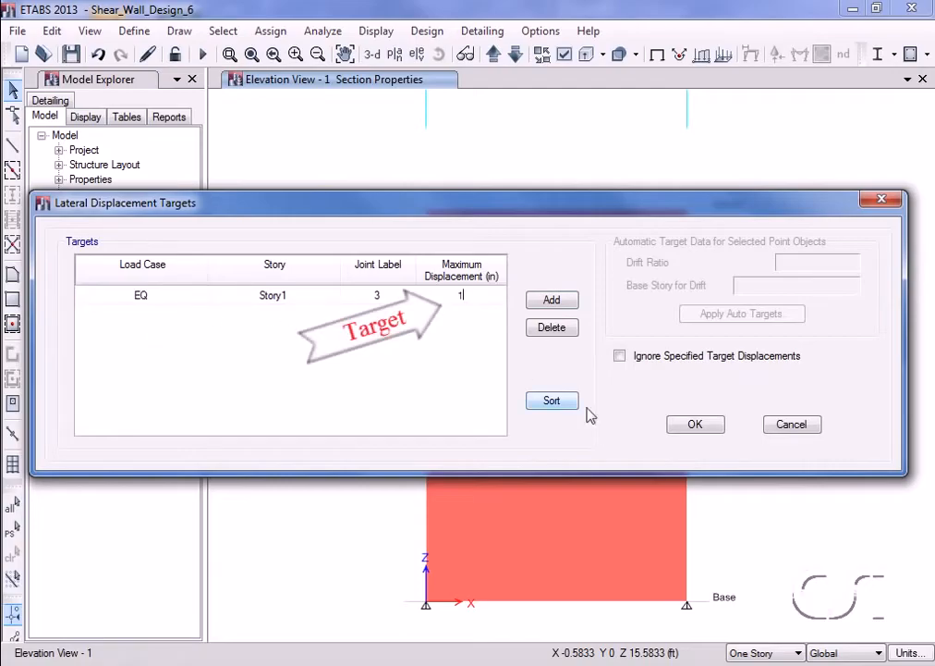
{"action": "left_click", "coordinate": [690, 425]}
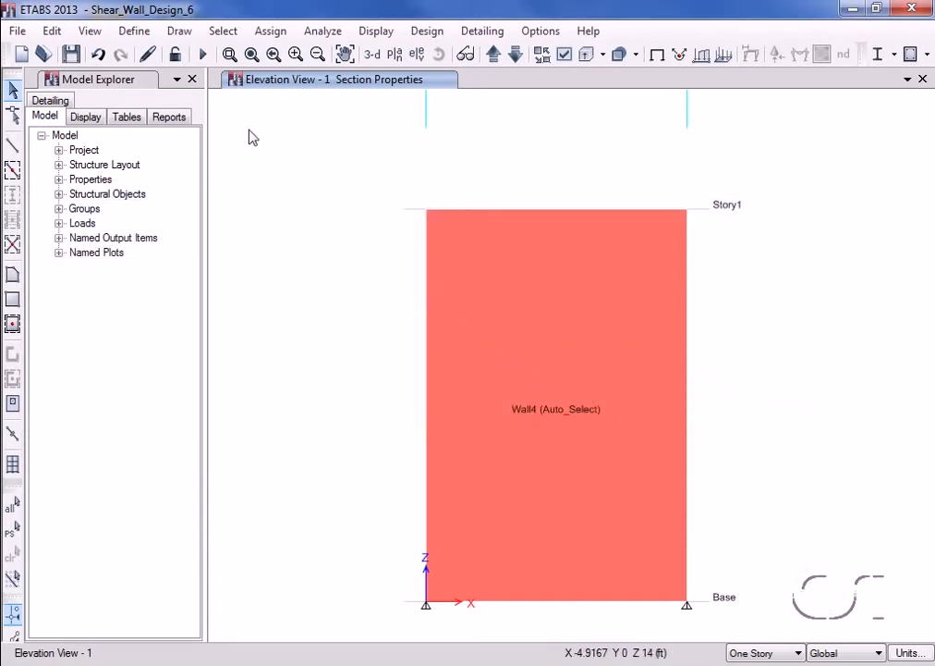
{"action": "left_click", "coordinate": [202, 56]}
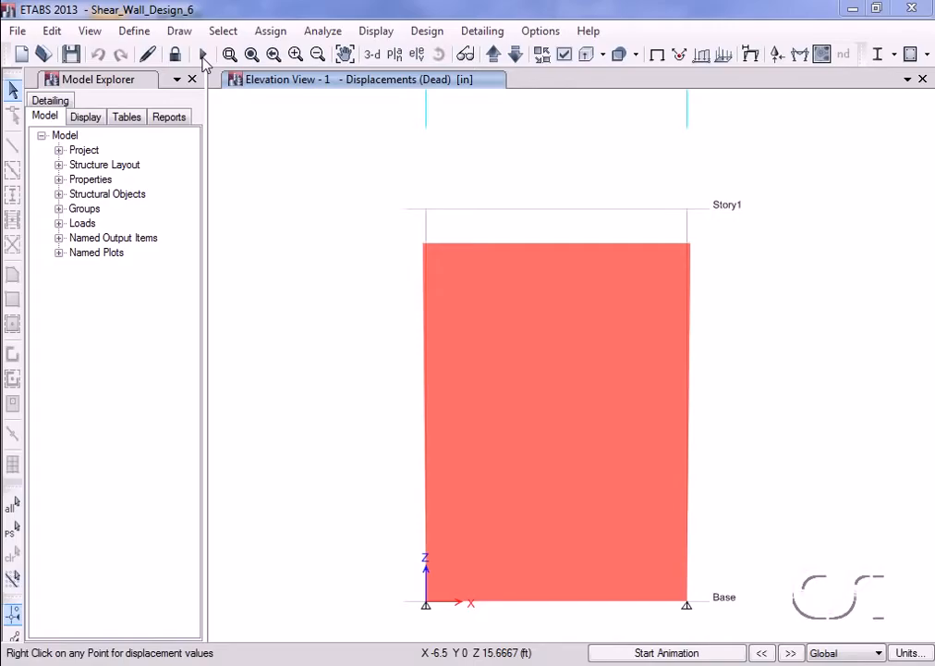
Step: Review the pier design overwrites of the wall between Base and Story1 and accept them with the Uniform Reinforcing section type
{"action": "left_click", "coordinate": [445, 279]}
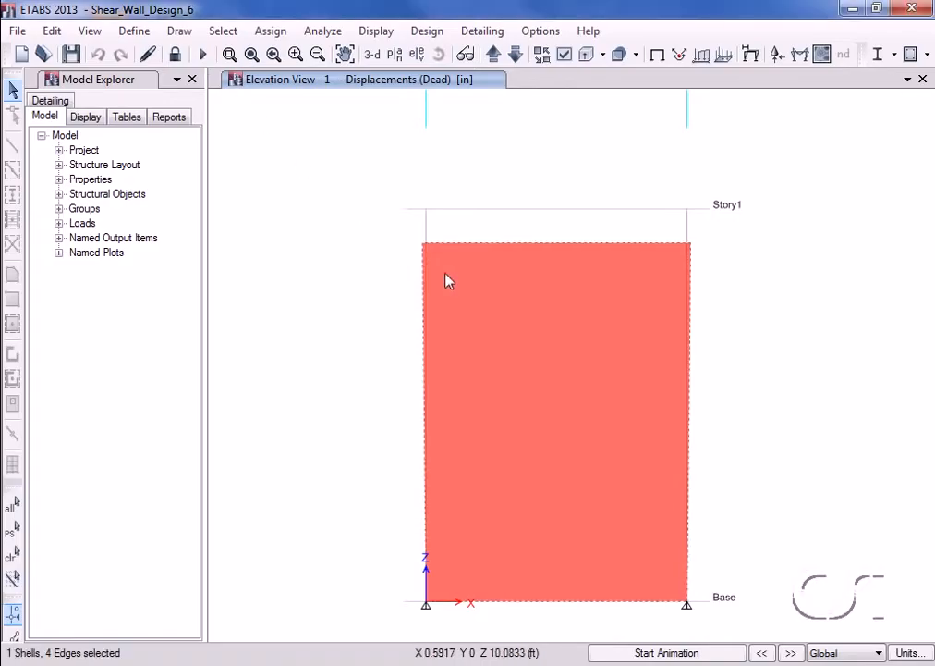
{"action": "left_click", "coordinate": [431, 32]}
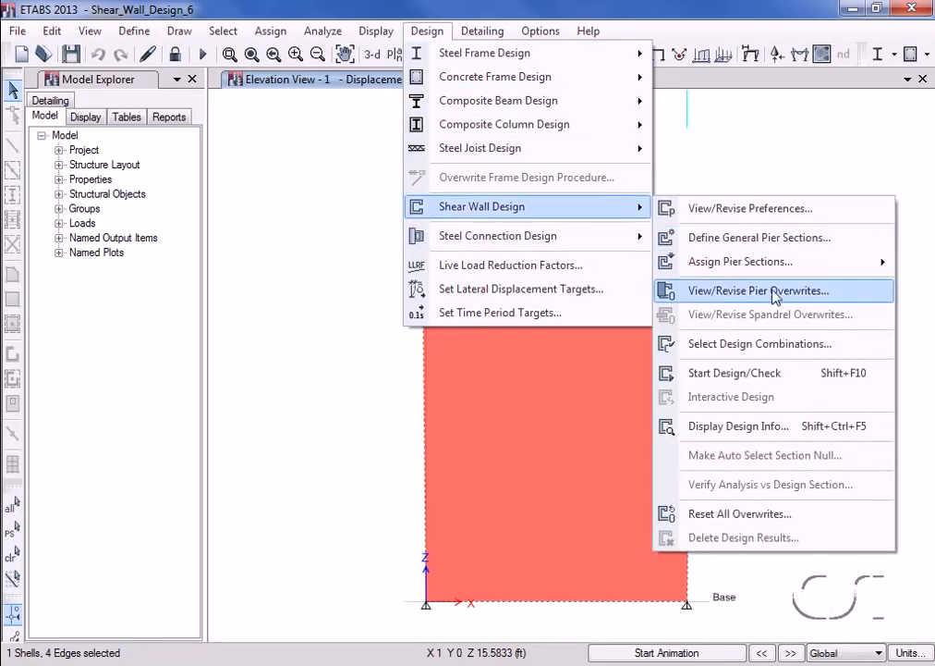
{"action": "left_click", "coordinate": [810, 293]}
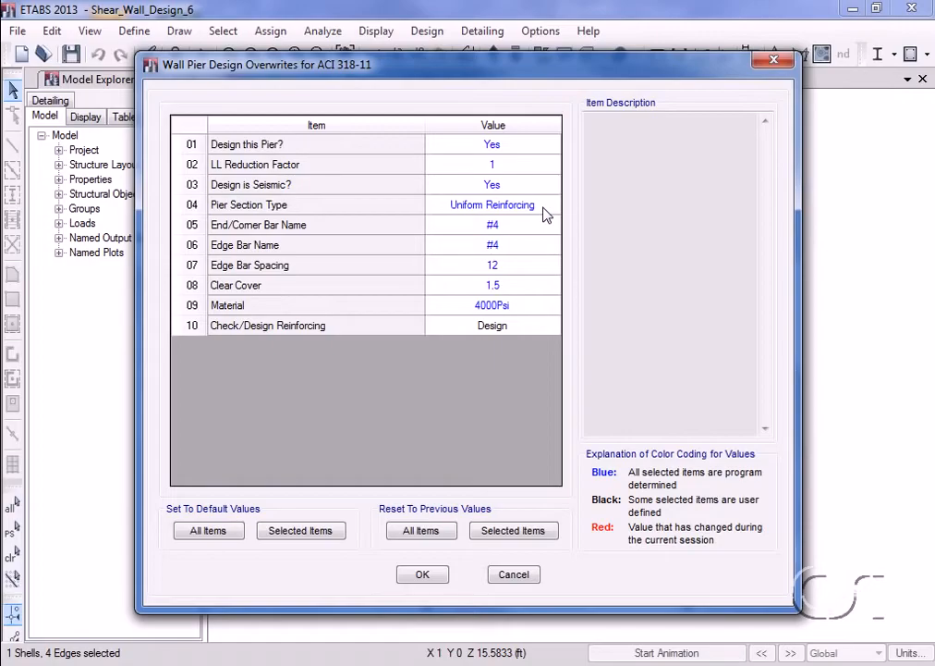
{"action": "left_click", "coordinate": [423, 575]}
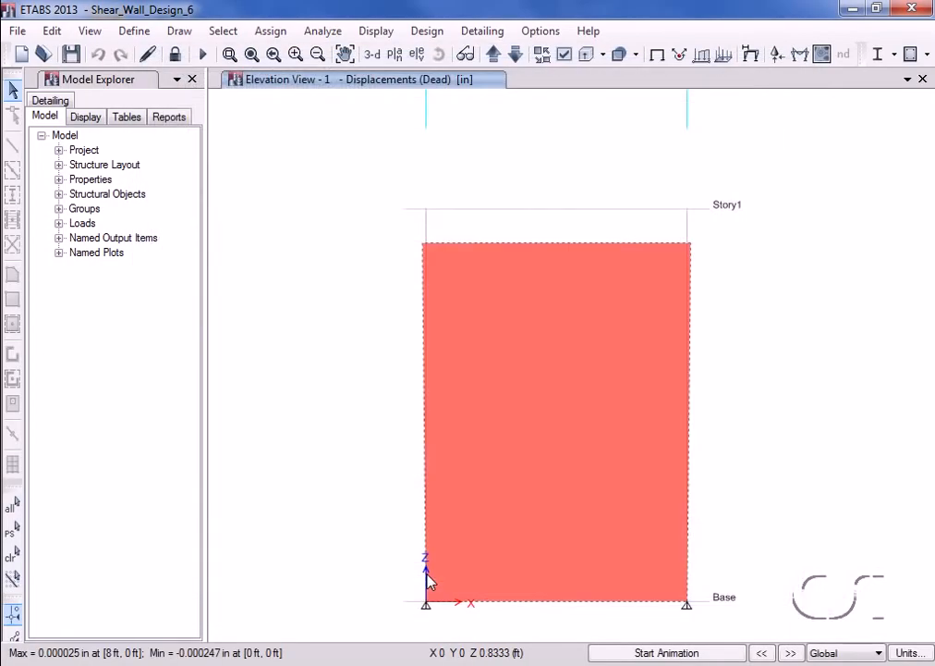
Step: Run the shear wall design check on the wall pier
{"action": "left_click", "coordinate": [428, 31]}
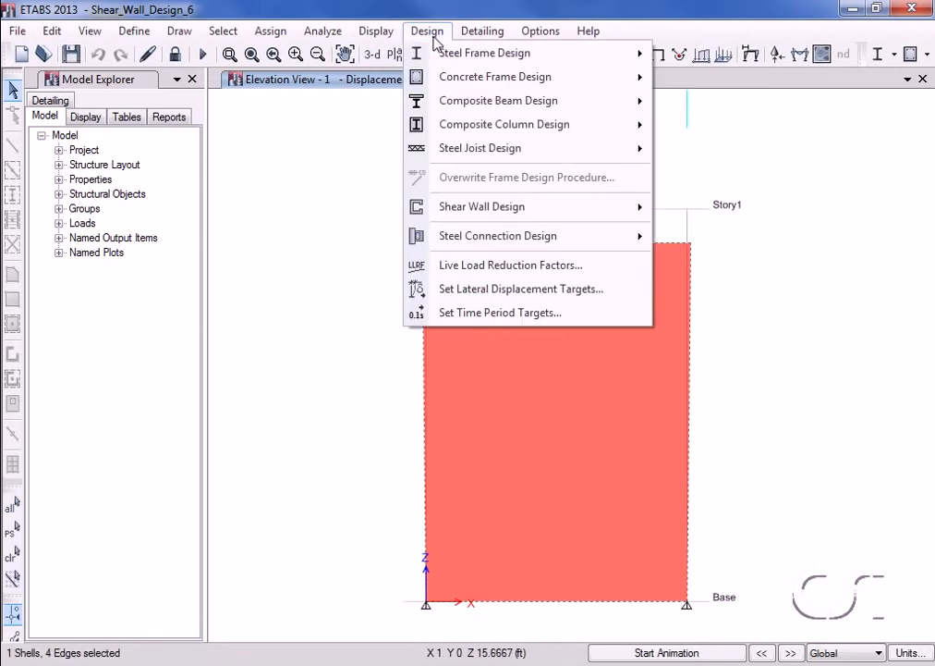
{"action": "mouse_move", "coordinate": [428, 206]}
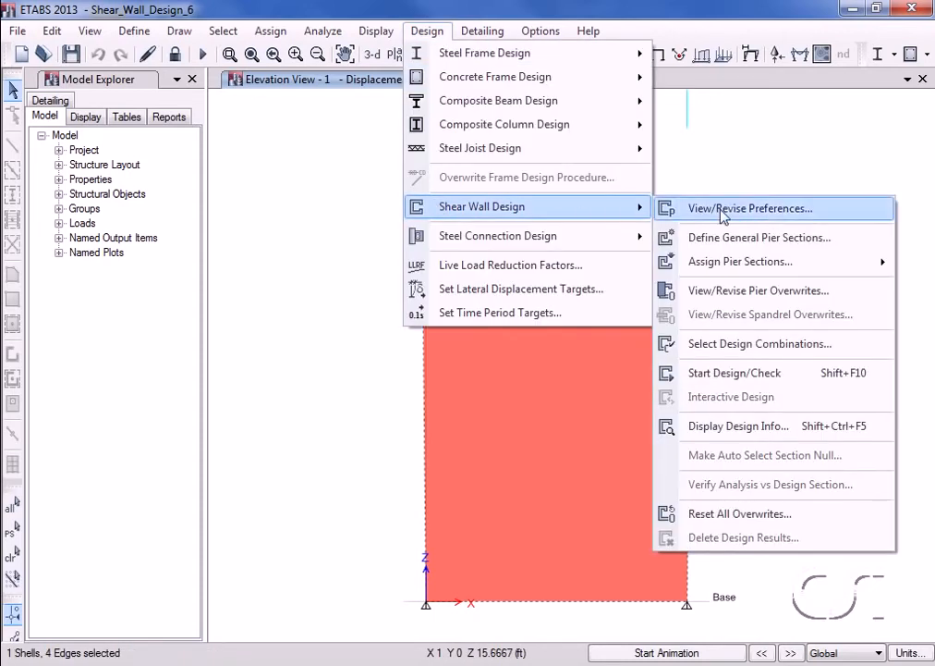
{"action": "left_click", "coordinate": [737, 373]}
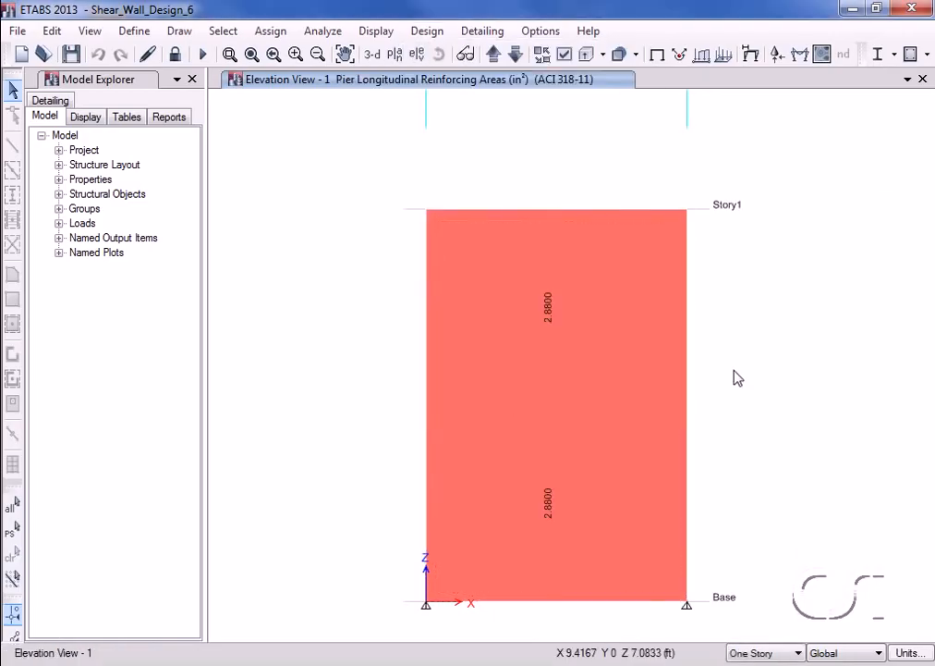
Step: Inspect the wall thickness in the Story1 pier's design details, then close the report
{"action": "mouse_move", "coordinate": [545, 358]}
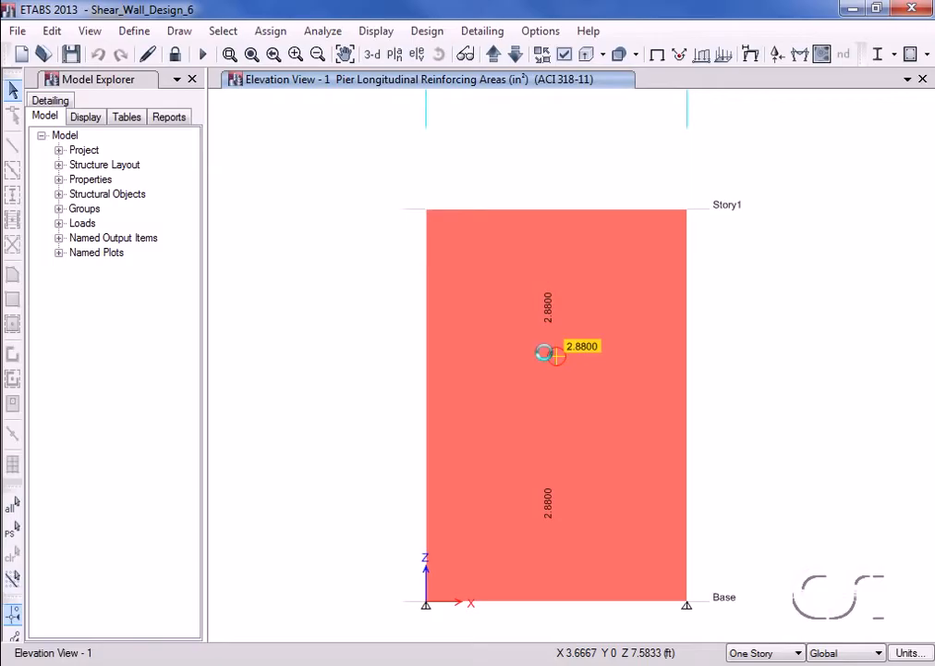
{"action": "right_click", "coordinate": [545, 358]}
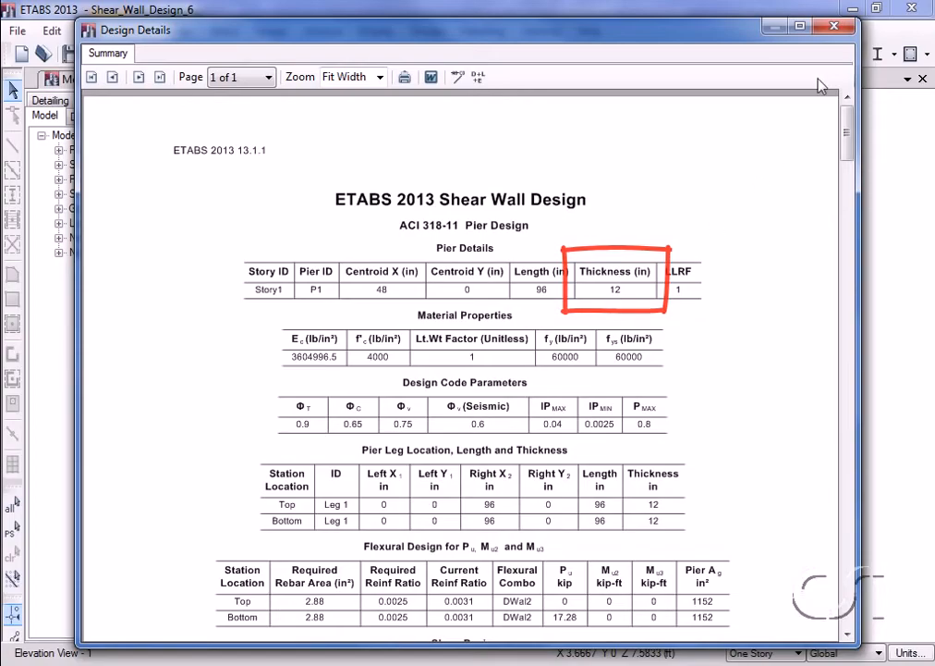
{"action": "left_click", "coordinate": [835, 26]}
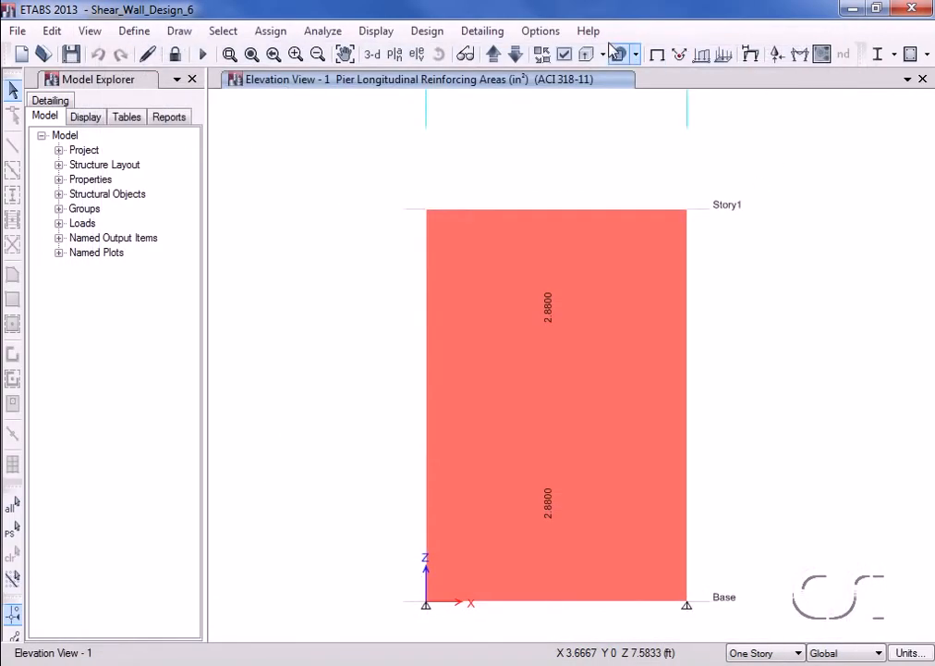
Step: Show the deformed shape for load case EQ and read the lateral displacement at Story1 joint 3
{"action": "left_click", "coordinate": [376, 31]}
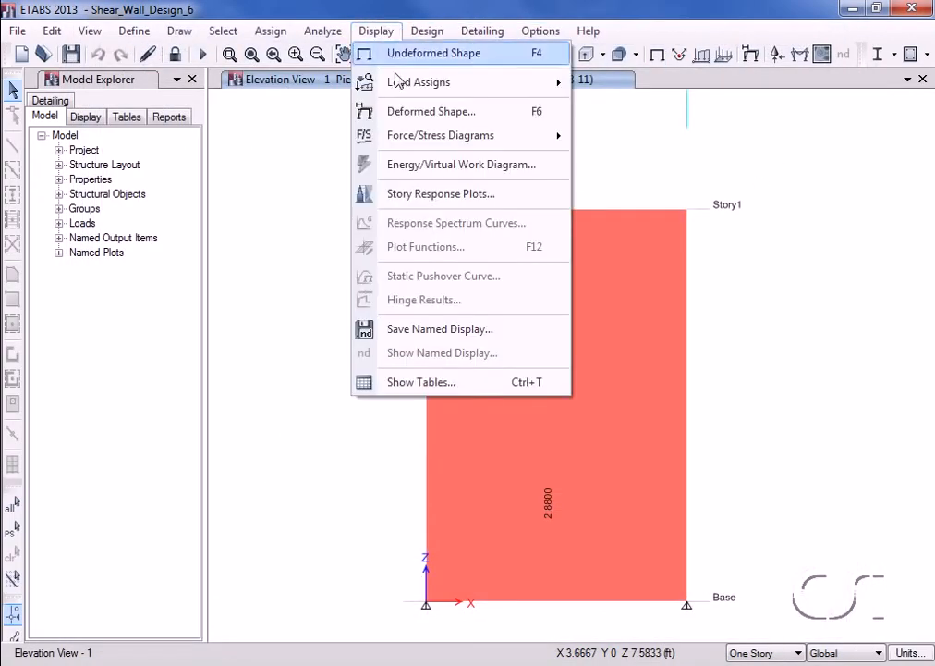
{"action": "left_click", "coordinate": [404, 113]}
{"action": "left_click", "coordinate": [378, 184]}
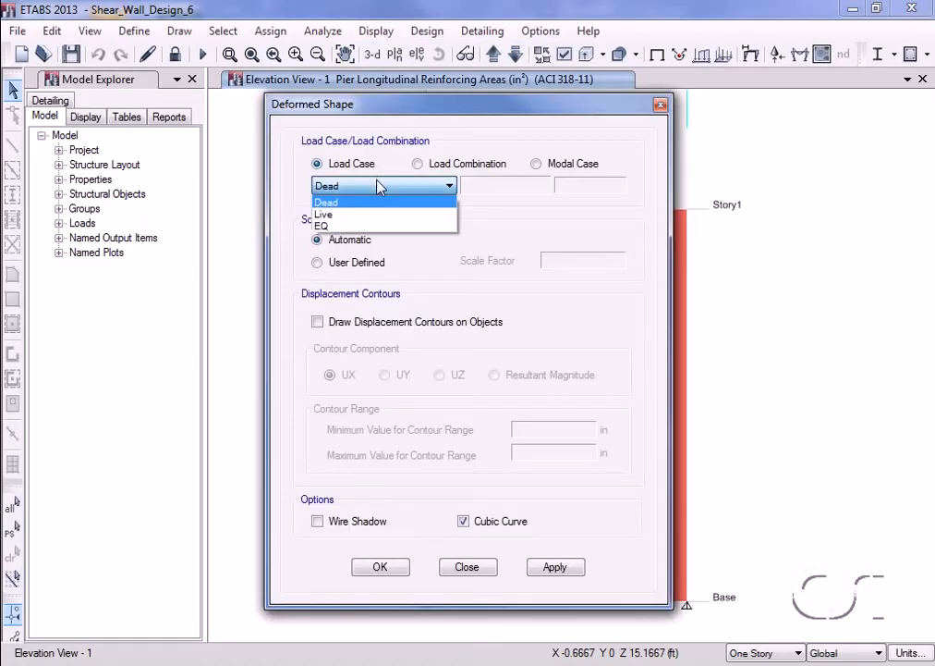
{"action": "left_click", "coordinate": [368, 225]}
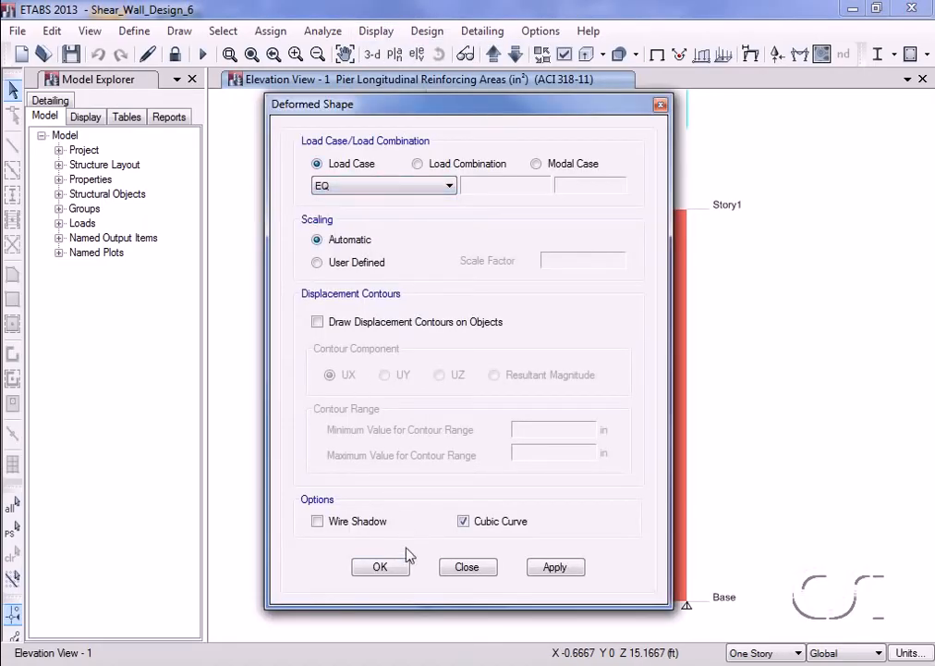
{"action": "left_click", "coordinate": [381, 566]}
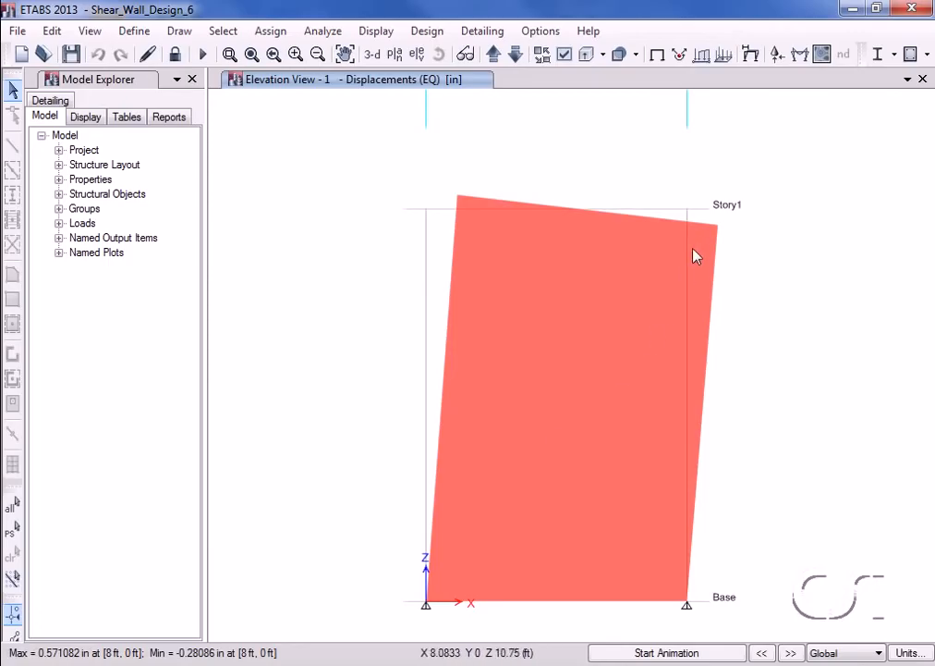
{"action": "mouse_move", "coordinate": [718, 225]}
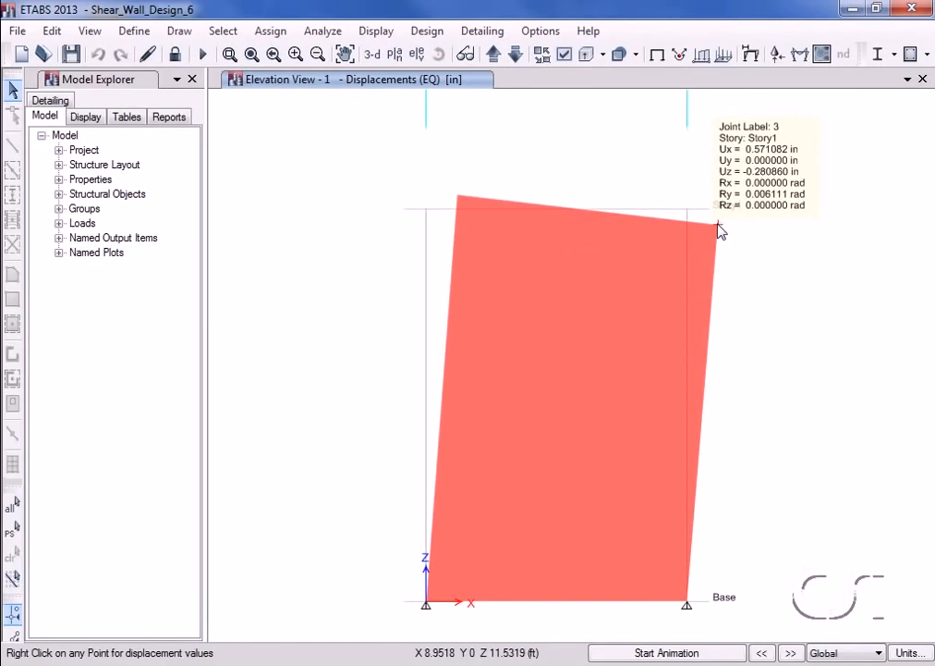
Step: Rerun the analysis from the undeformed view and return to the undeformed shape to check the wall's auto-selected section
{"action": "left_click", "coordinate": [657, 56]}
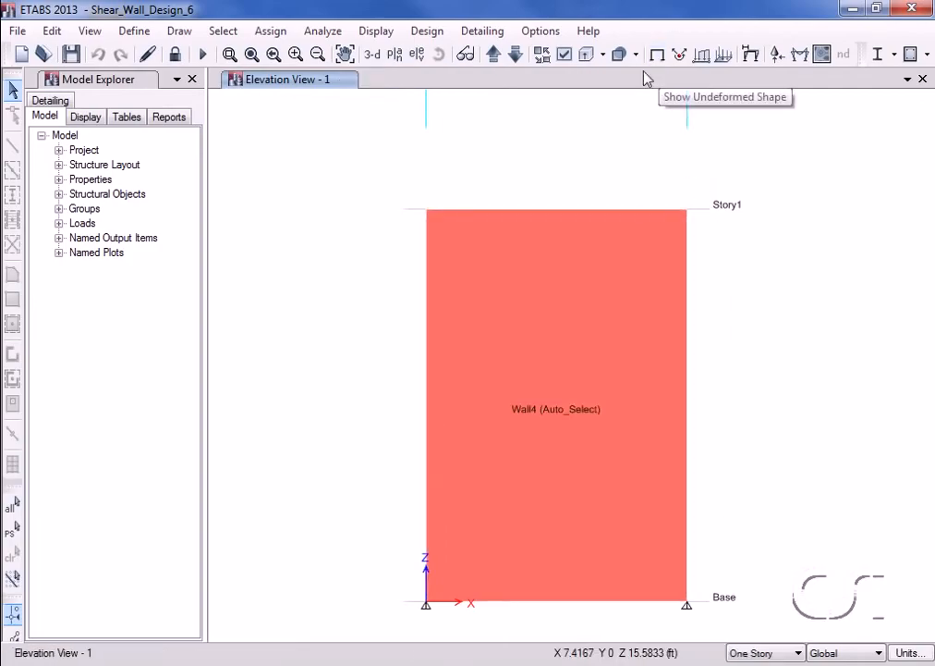
{"action": "left_click", "coordinate": [204, 57]}
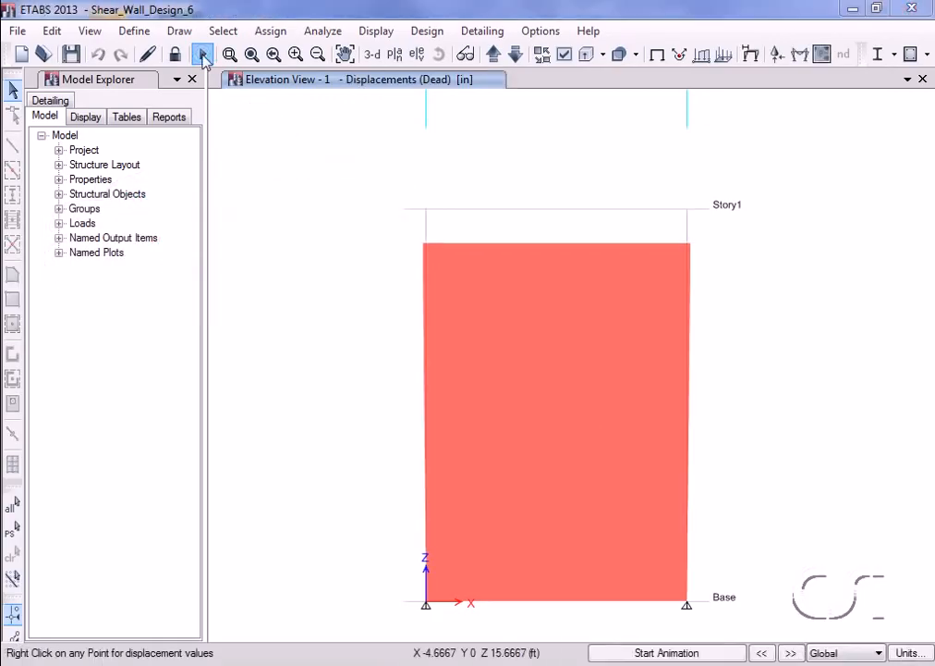
{"action": "left_click", "coordinate": [656, 55]}
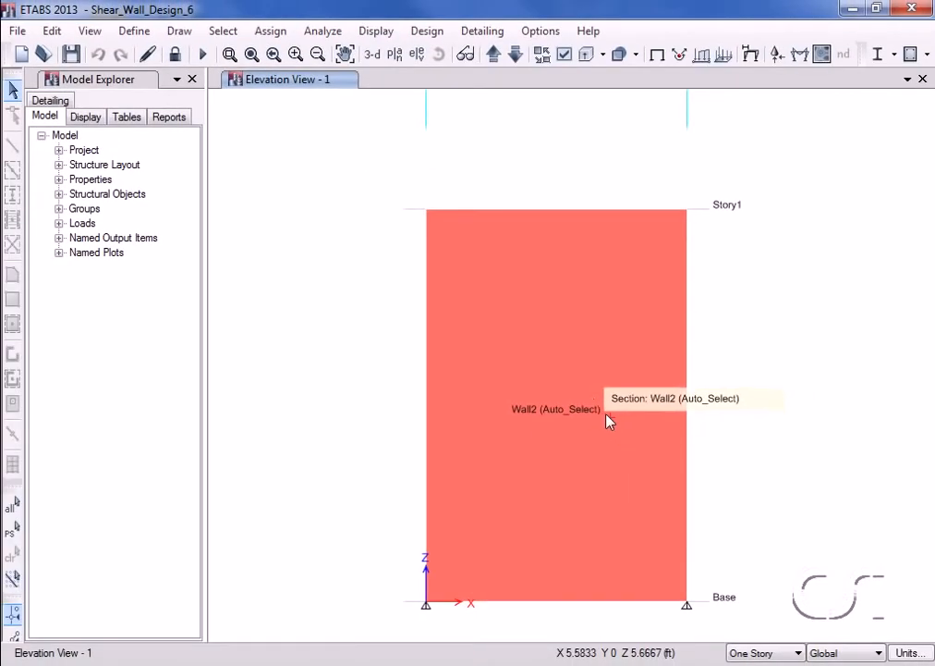
Step: Repeat the shear wall design check using the new analysis results
{"action": "left_click", "coordinate": [427, 31]}
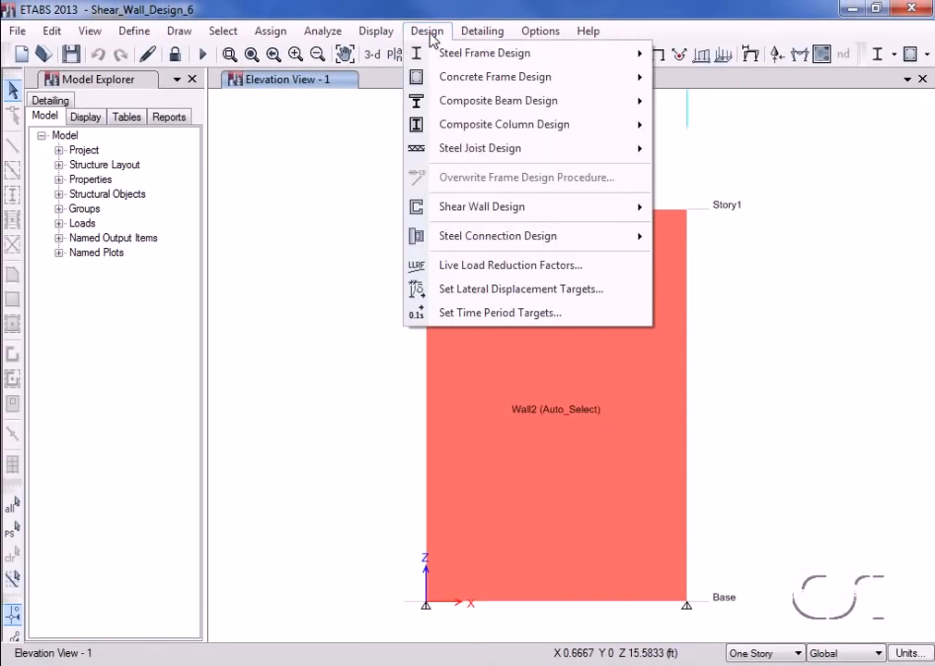
{"action": "mouse_move", "coordinate": [484, 209]}
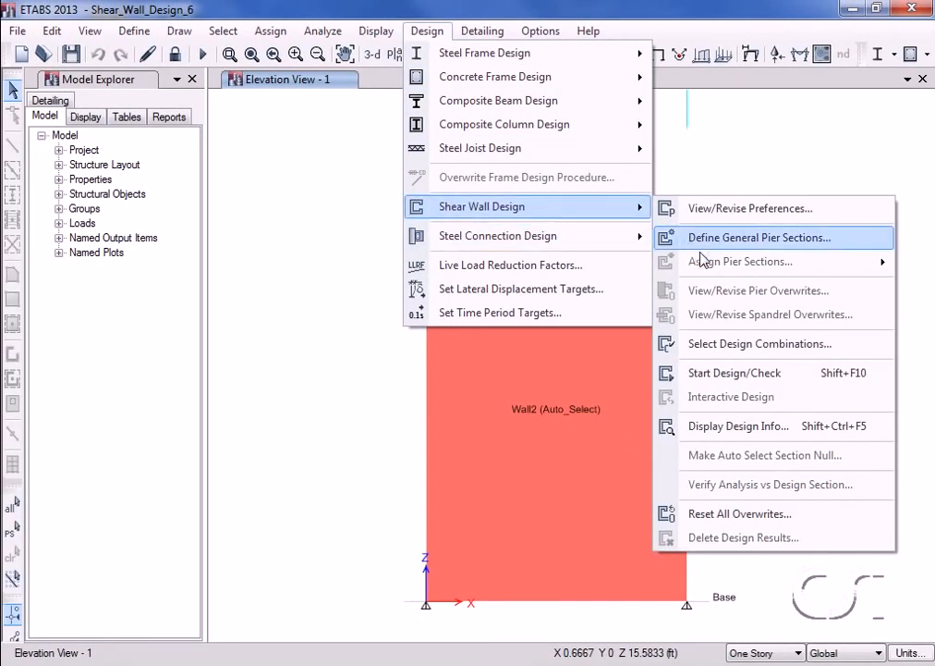
{"action": "left_click", "coordinate": [708, 373]}
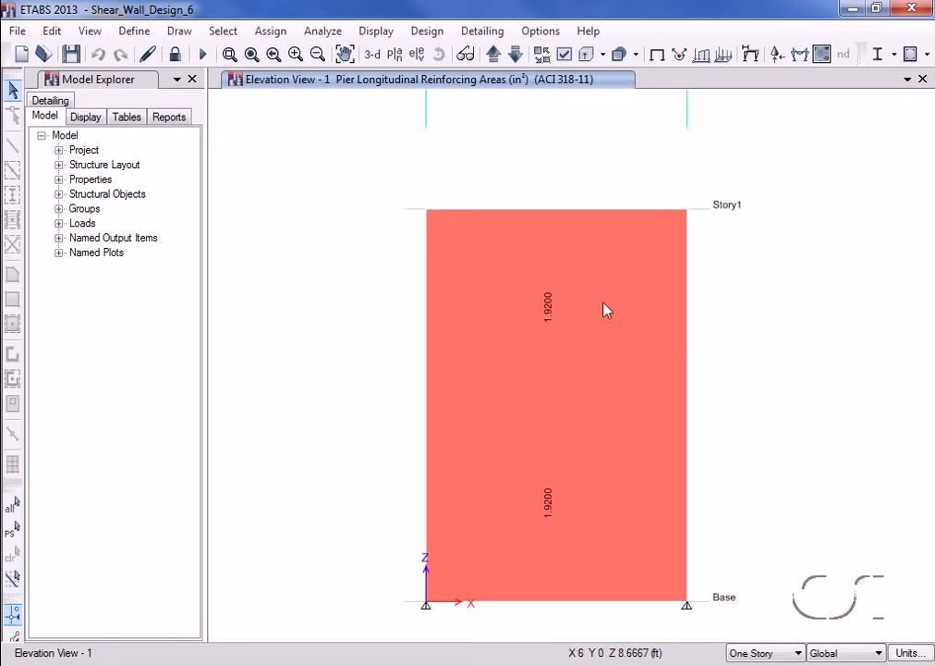
Step: Display the EQ deformed shape for the redesigned wall and check joint 3's displacement at Story1 against the target
{"action": "left_click", "coordinate": [387, 33]}
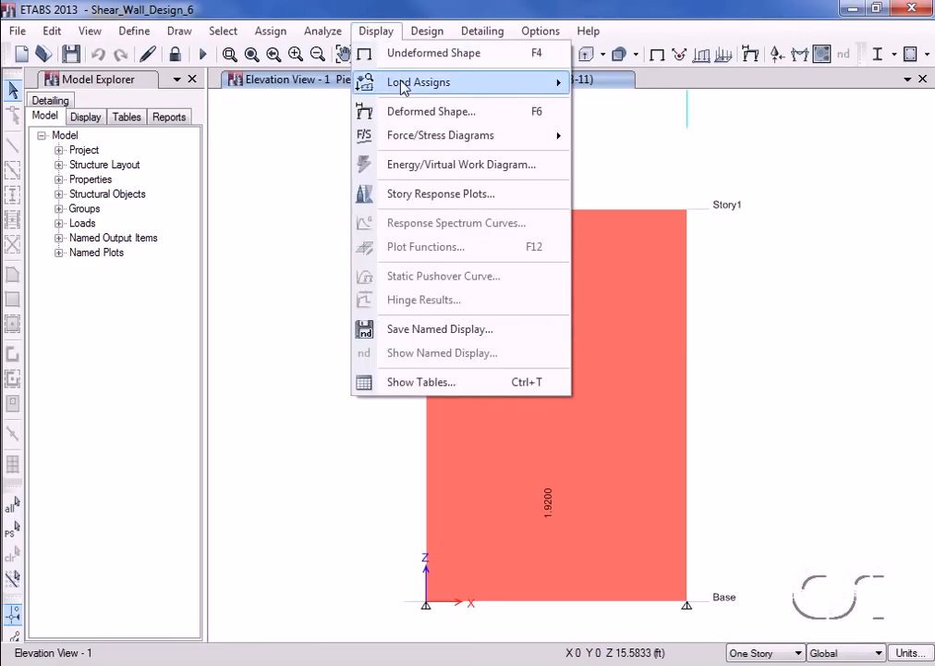
{"action": "left_click", "coordinate": [406, 111]}
{"action": "left_click", "coordinate": [392, 185]}
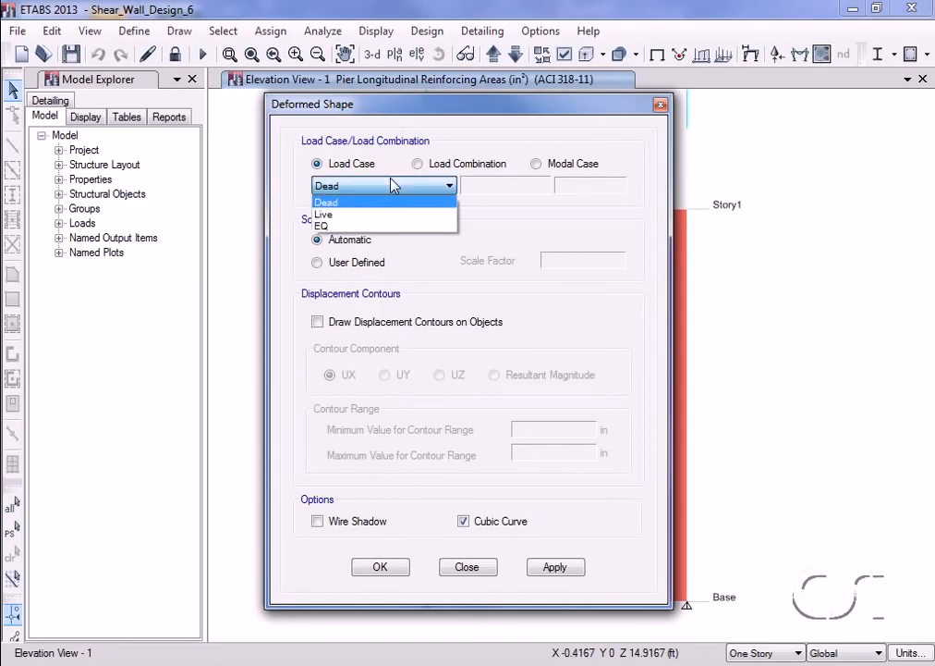
{"action": "left_click", "coordinate": [364, 226]}
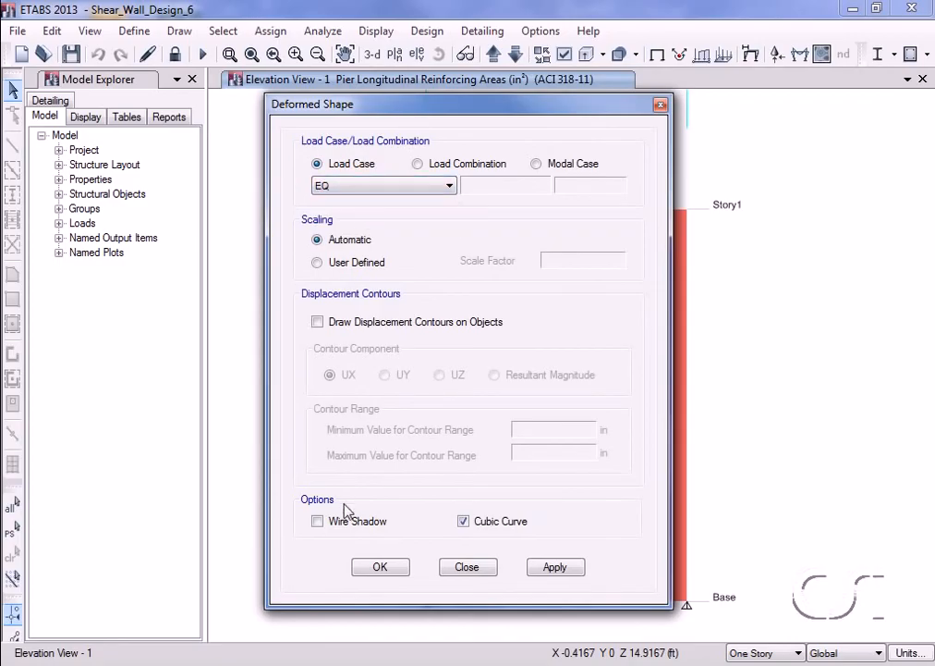
{"action": "left_click", "coordinate": [379, 565]}
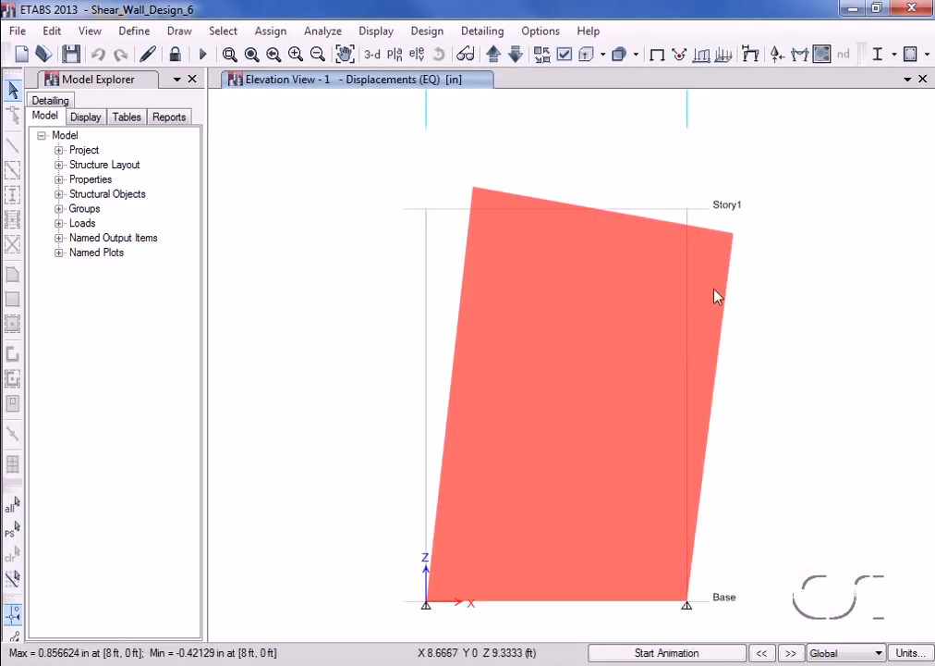
{"action": "mouse_move", "coordinate": [736, 240]}
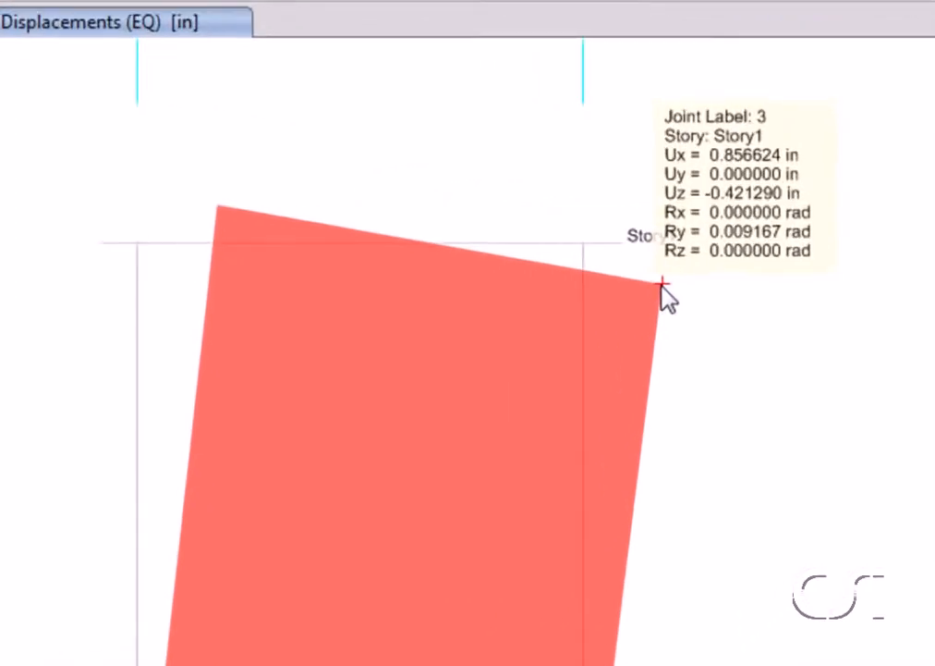